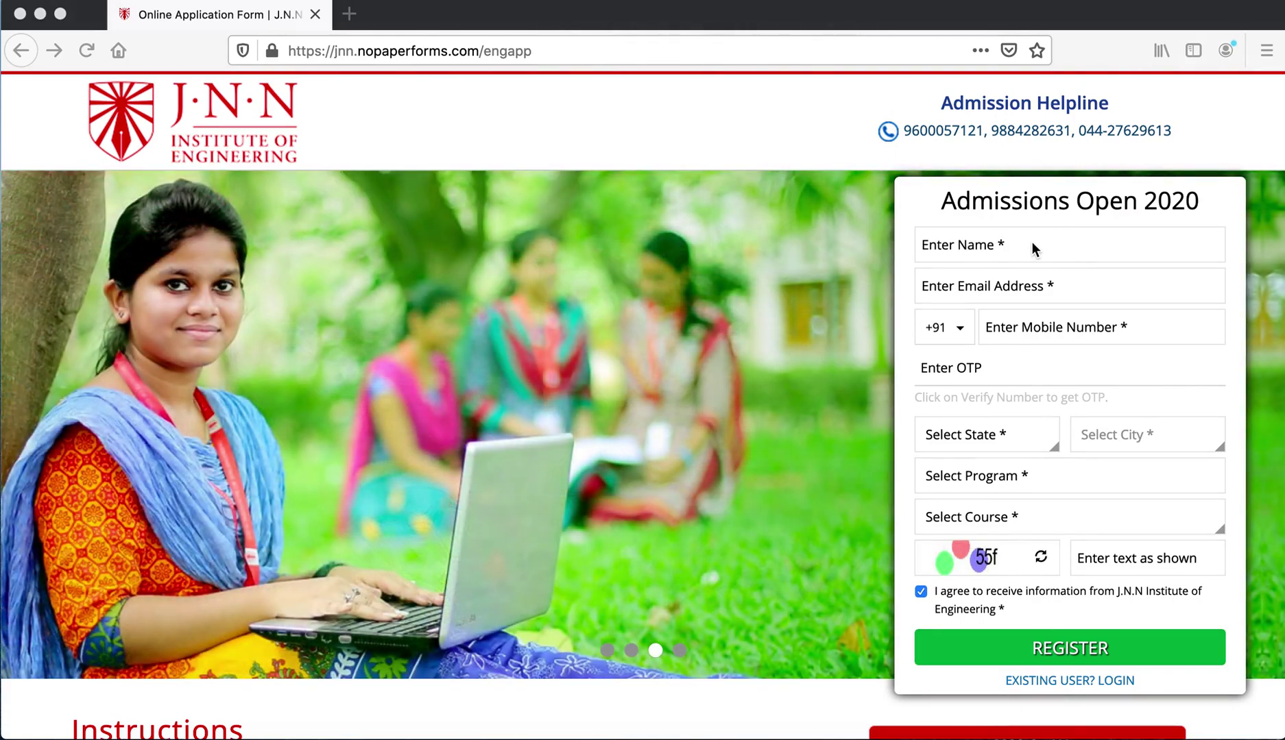
- Enter the applicant's full name and e-mail address in the registration form
left_click(1032, 242)
left_click(1032, 242)
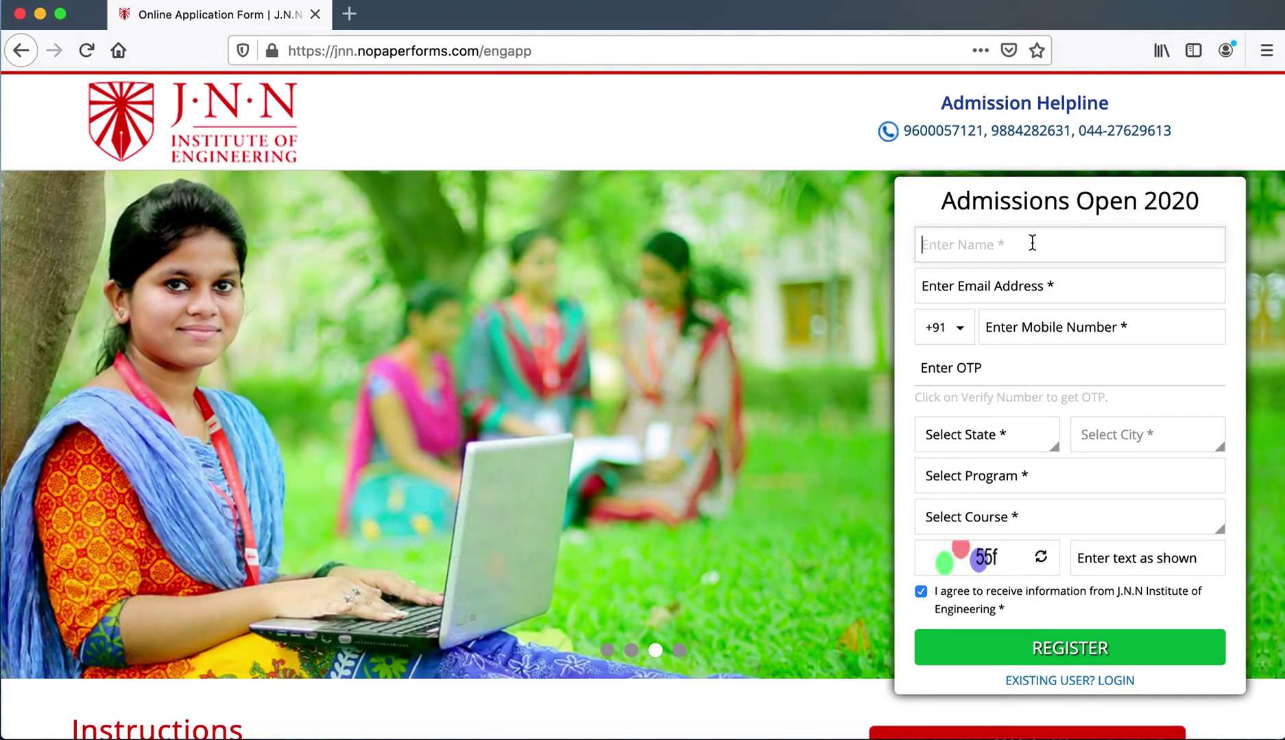
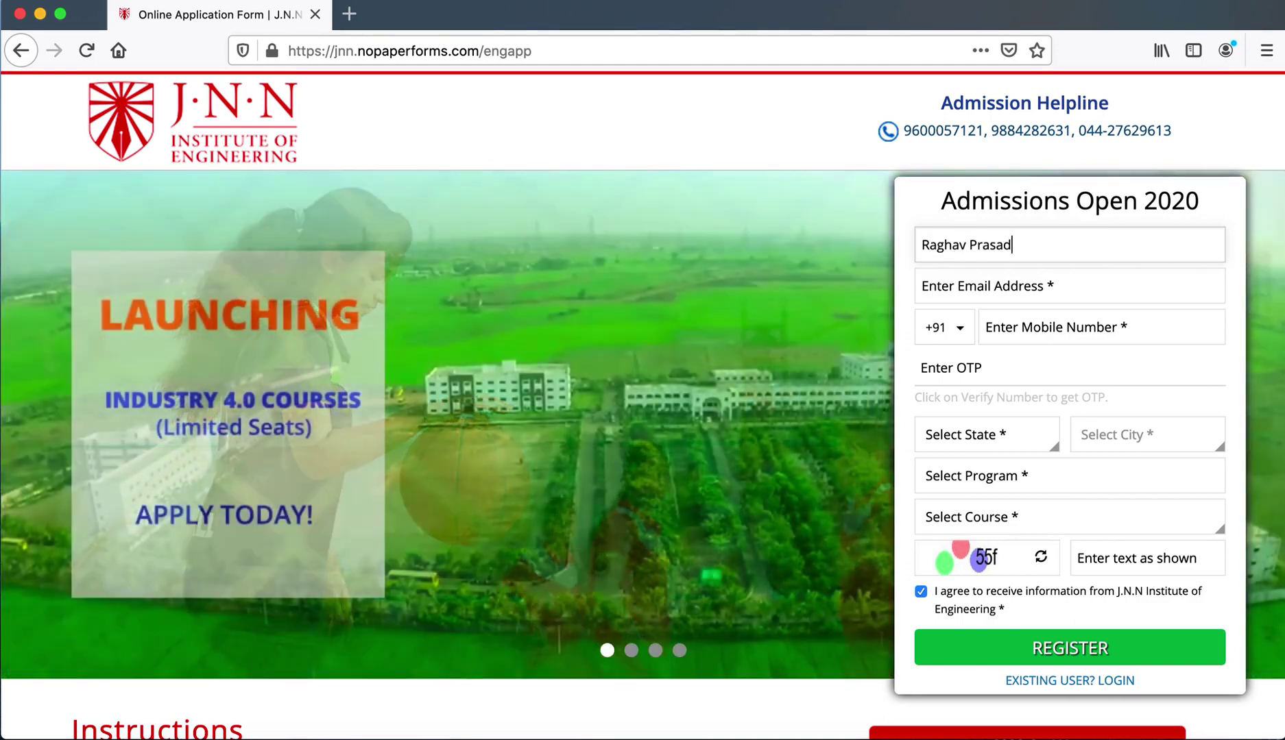
left_click(1096, 291)
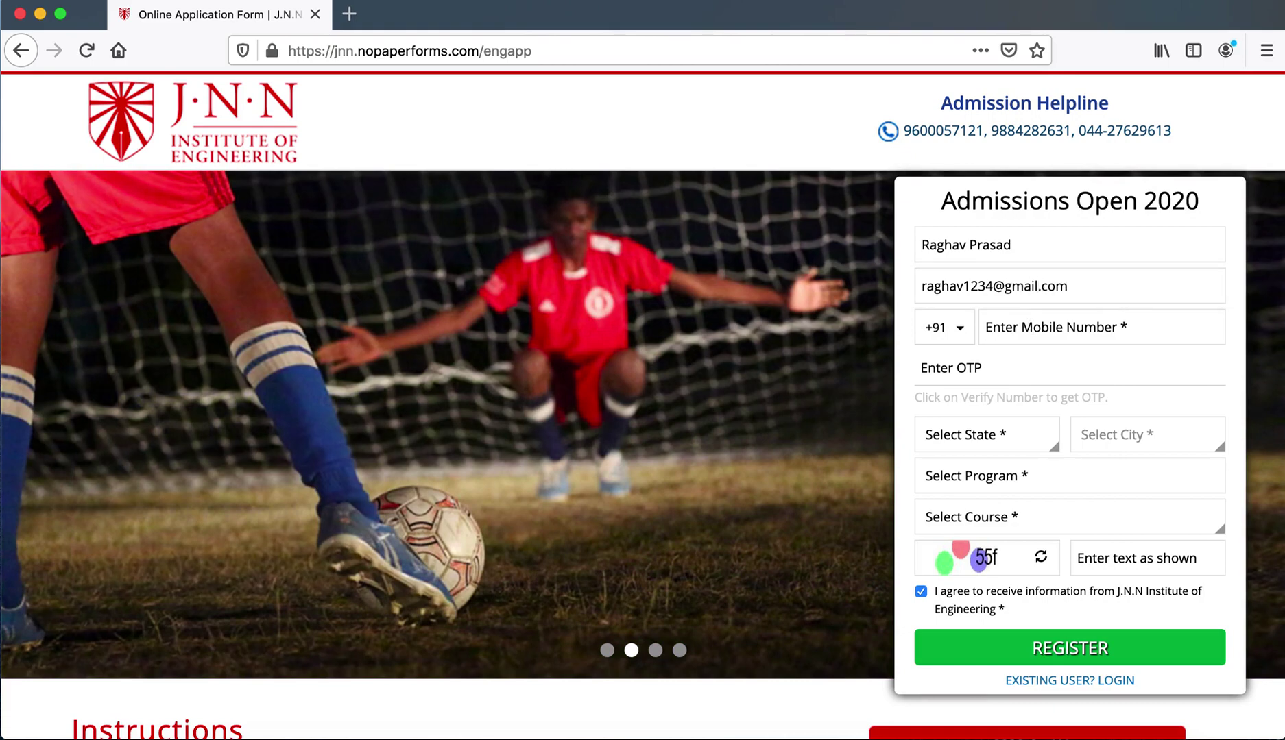
- Fill in the applicant's mobile number and request an OTP for it
left_click(1028, 327)
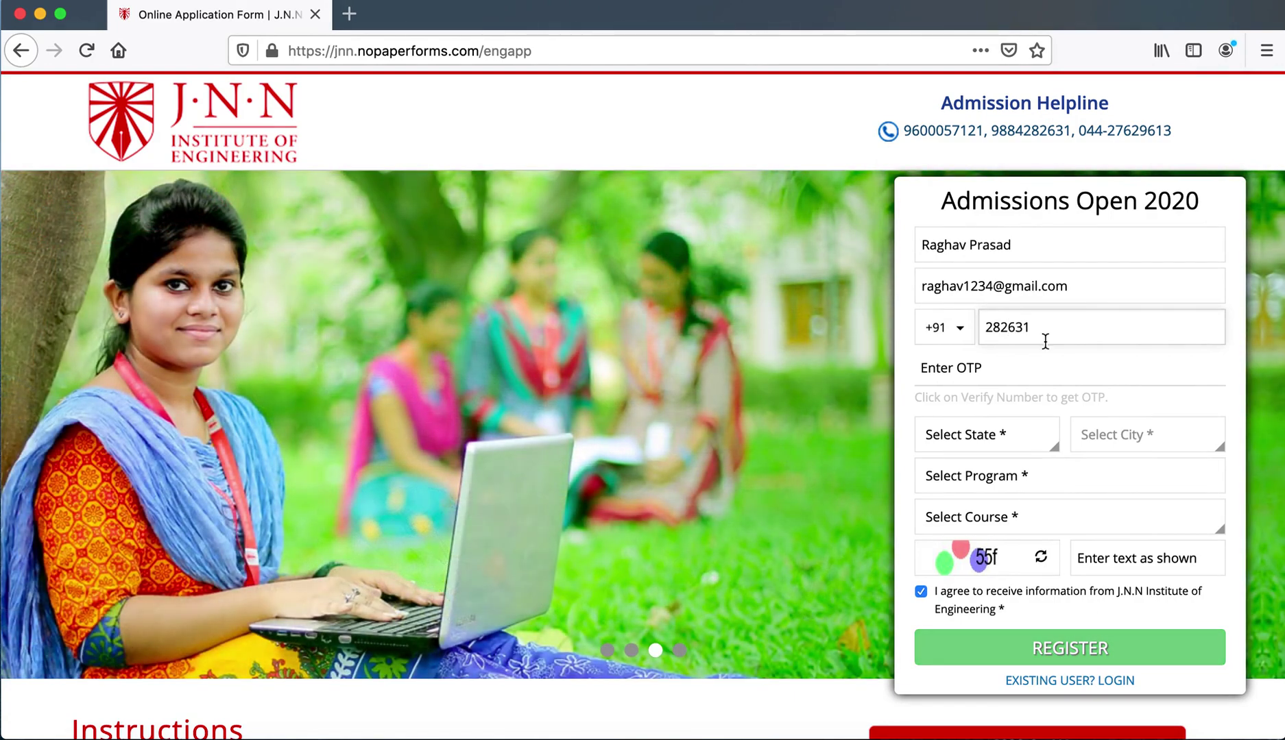
left_click(985, 327)
type("9884")
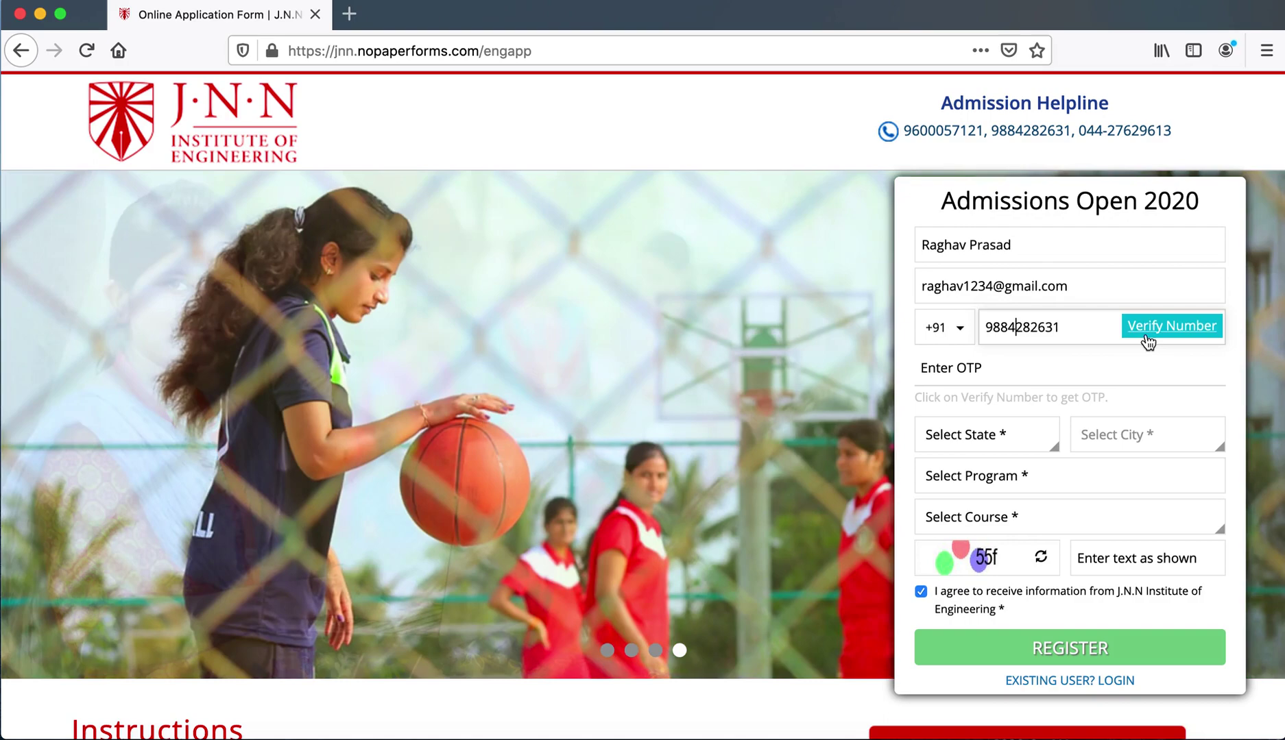
left_click(1152, 336)
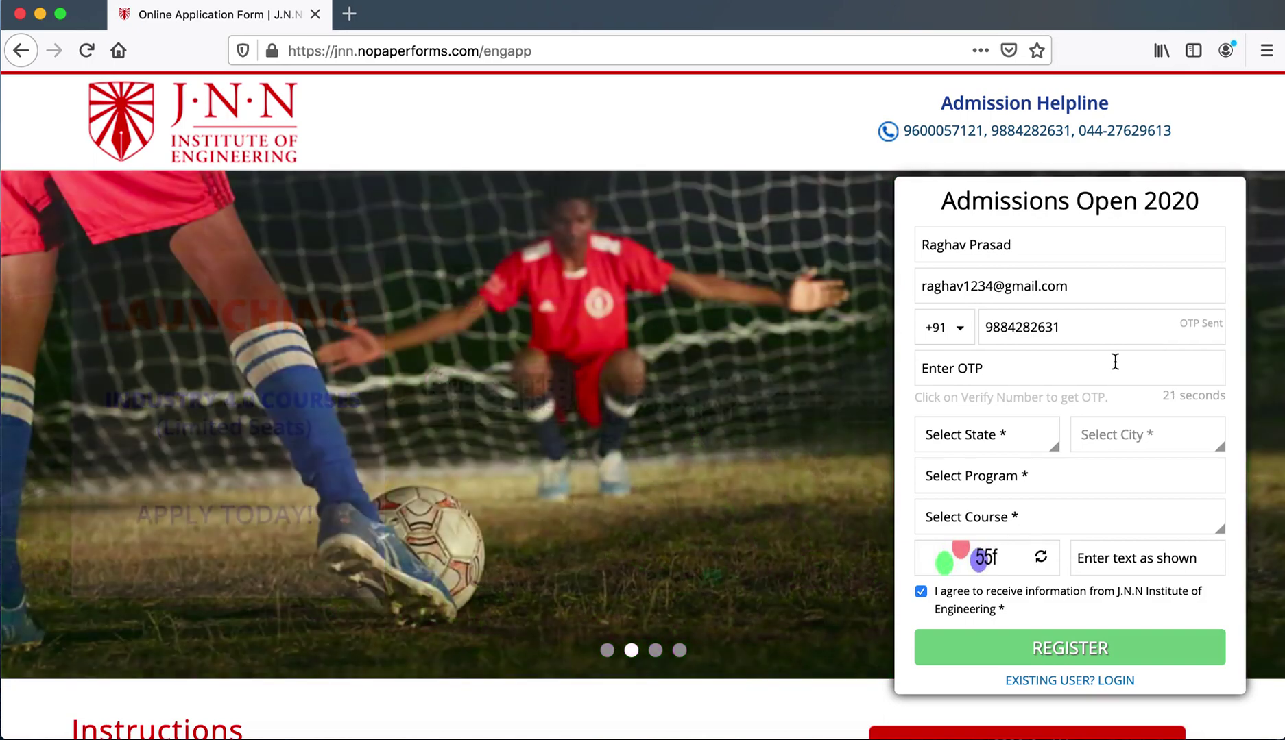
- Enter the received OTP and set the state to Tamil Nadu
left_click(1096, 375)
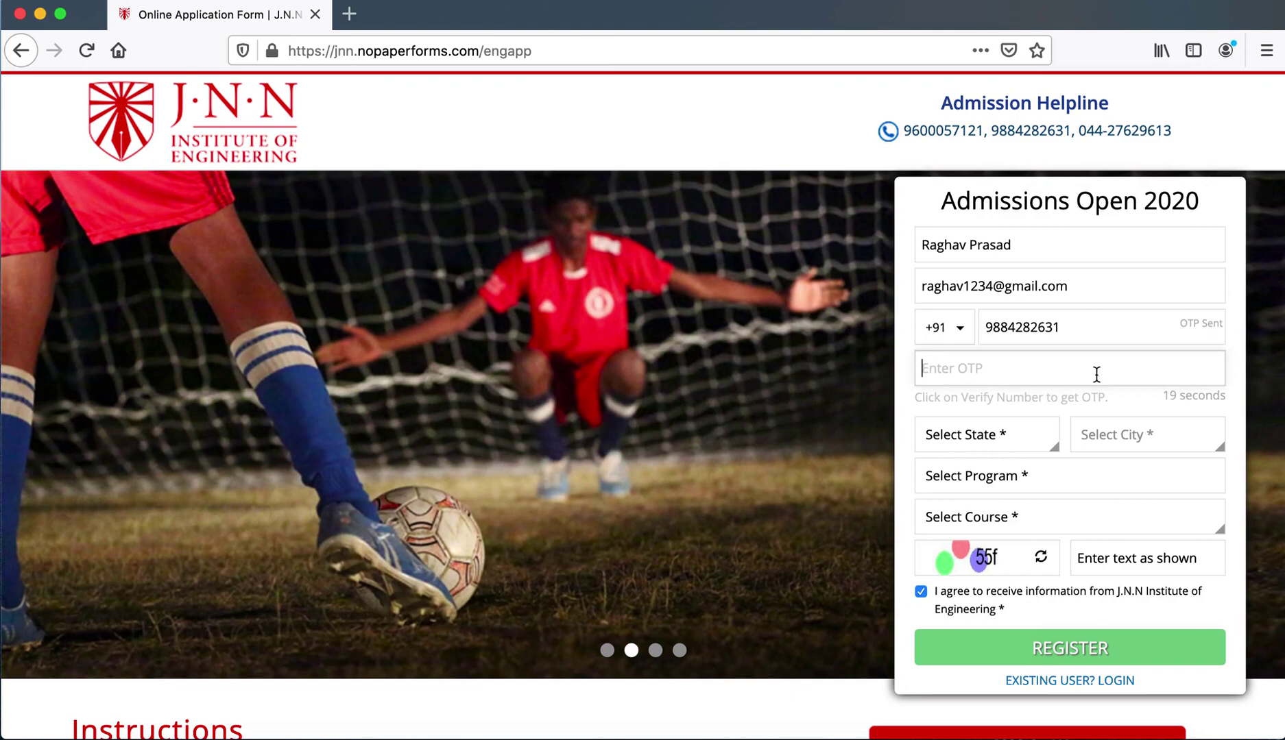
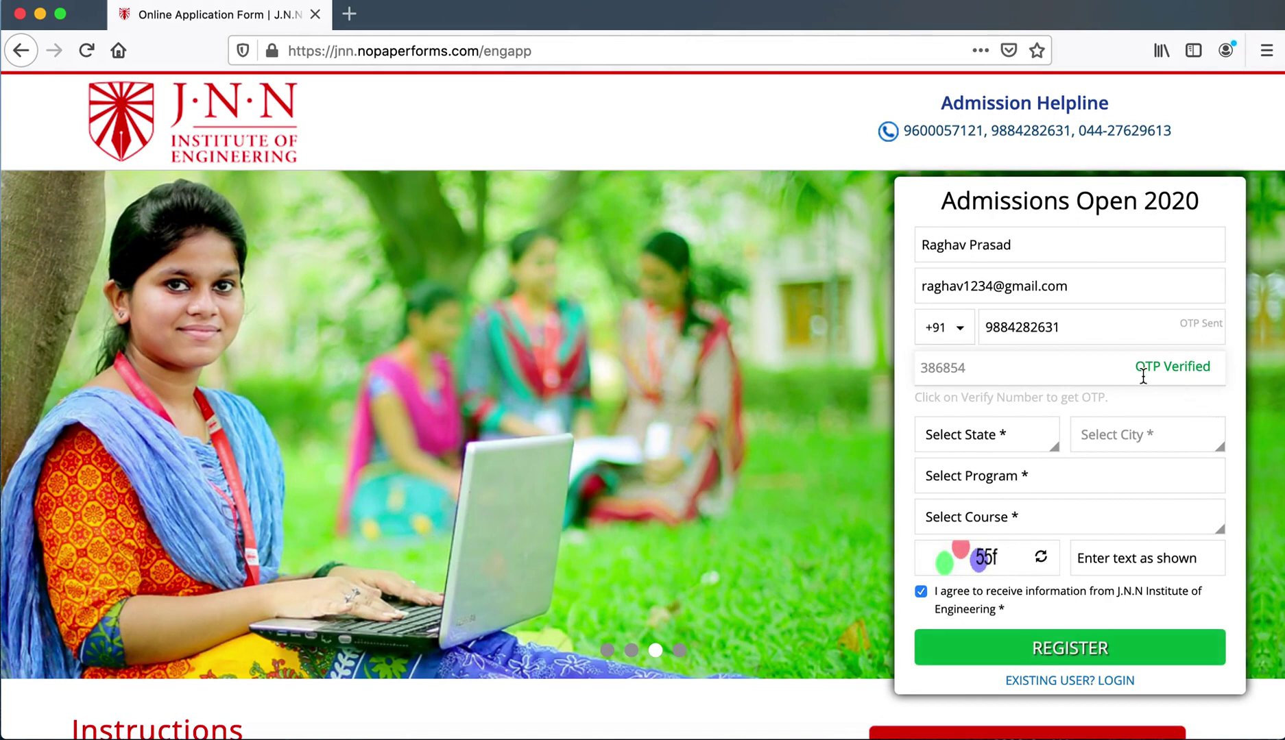
left_click(1046, 444)
scroll(1021, 401, "down", 4)
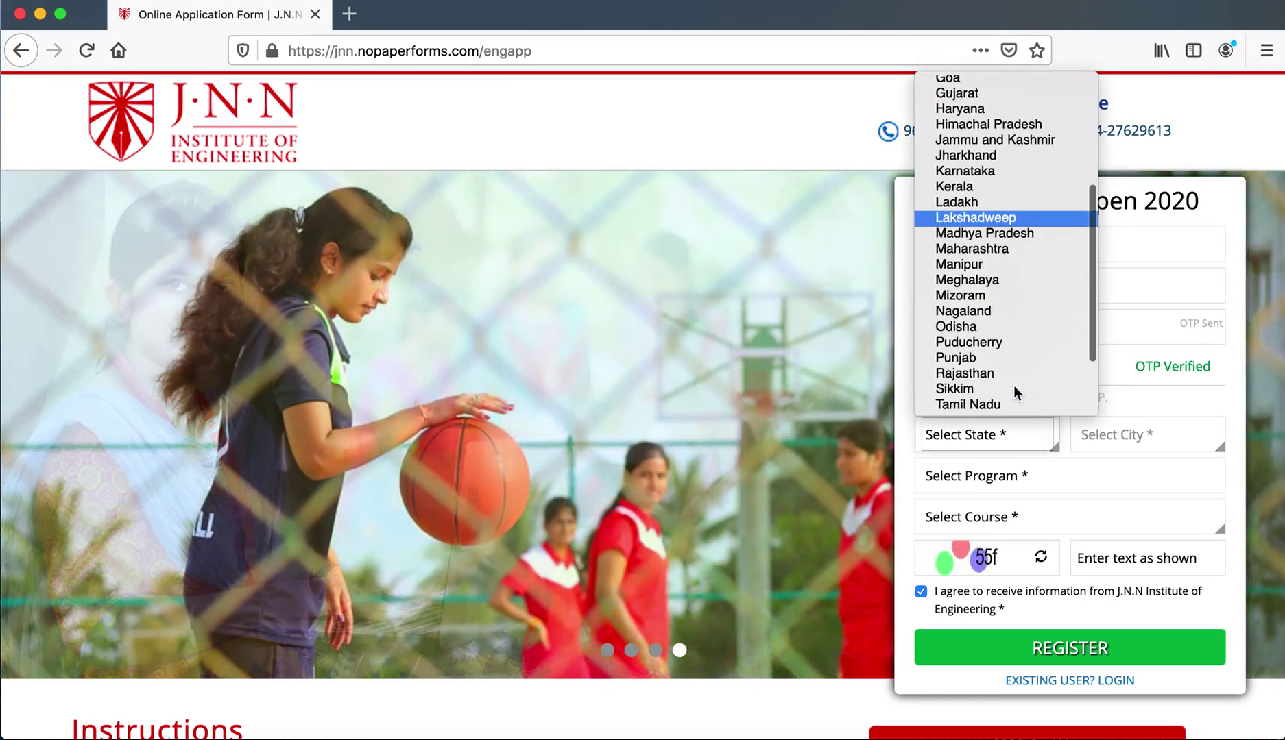
scroll(1016, 364, "down", 2)
left_click(993, 315)
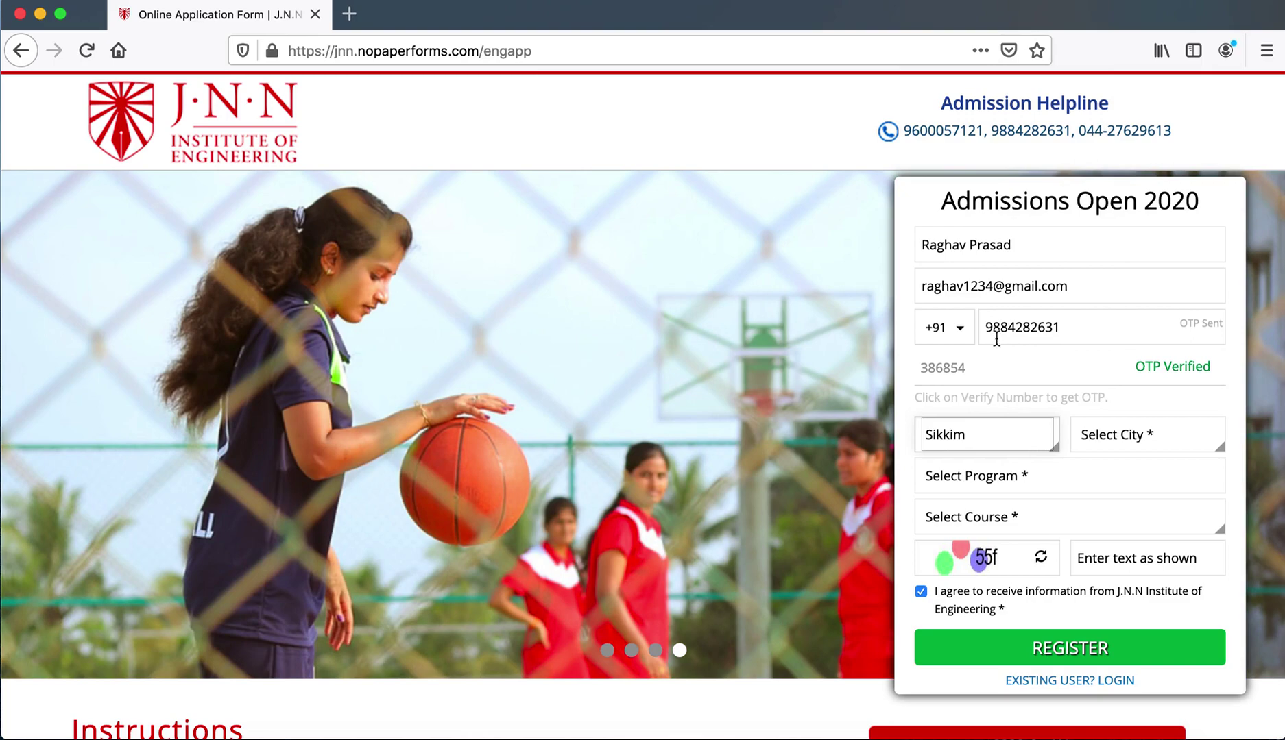
left_click(995, 454)
scroll(972, 406, "down", 2)
left_click(969, 400)
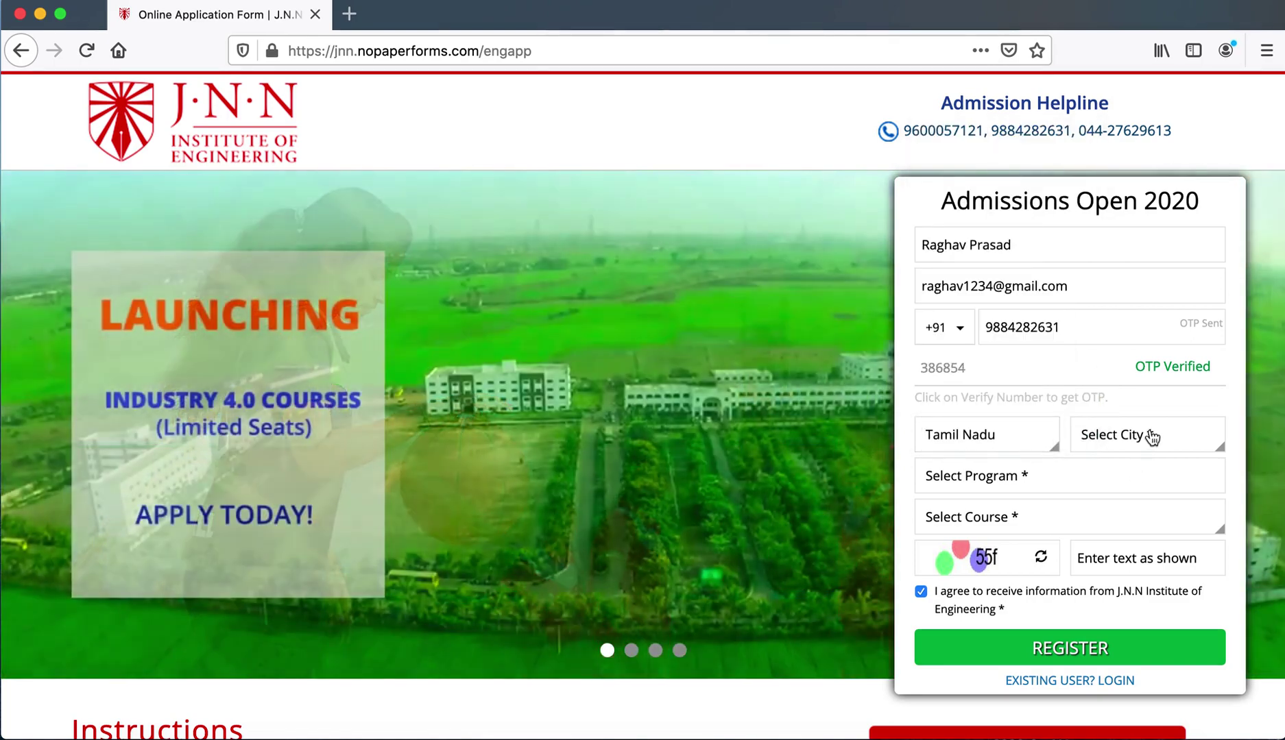
- Choose city Chengalpattu, program UG and course B.Tech (Artificial Intelligence and Data Science)
left_click(1147, 436)
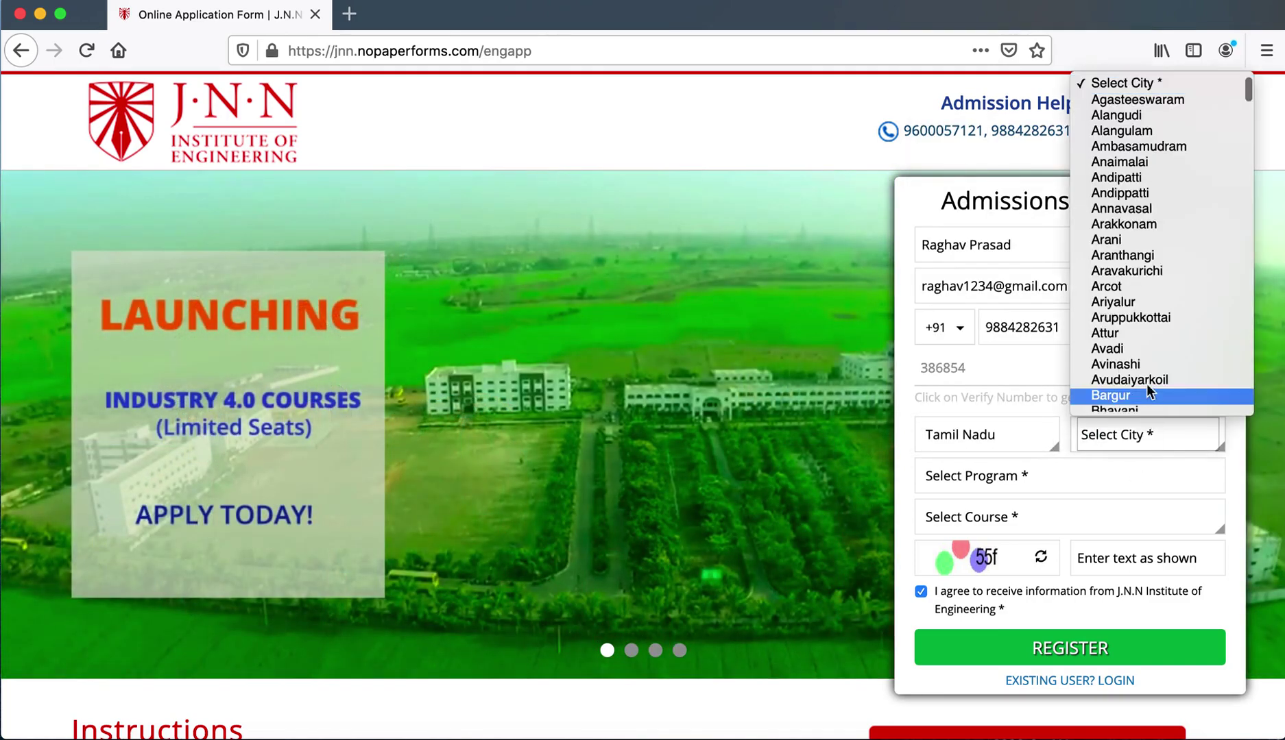
key("c")
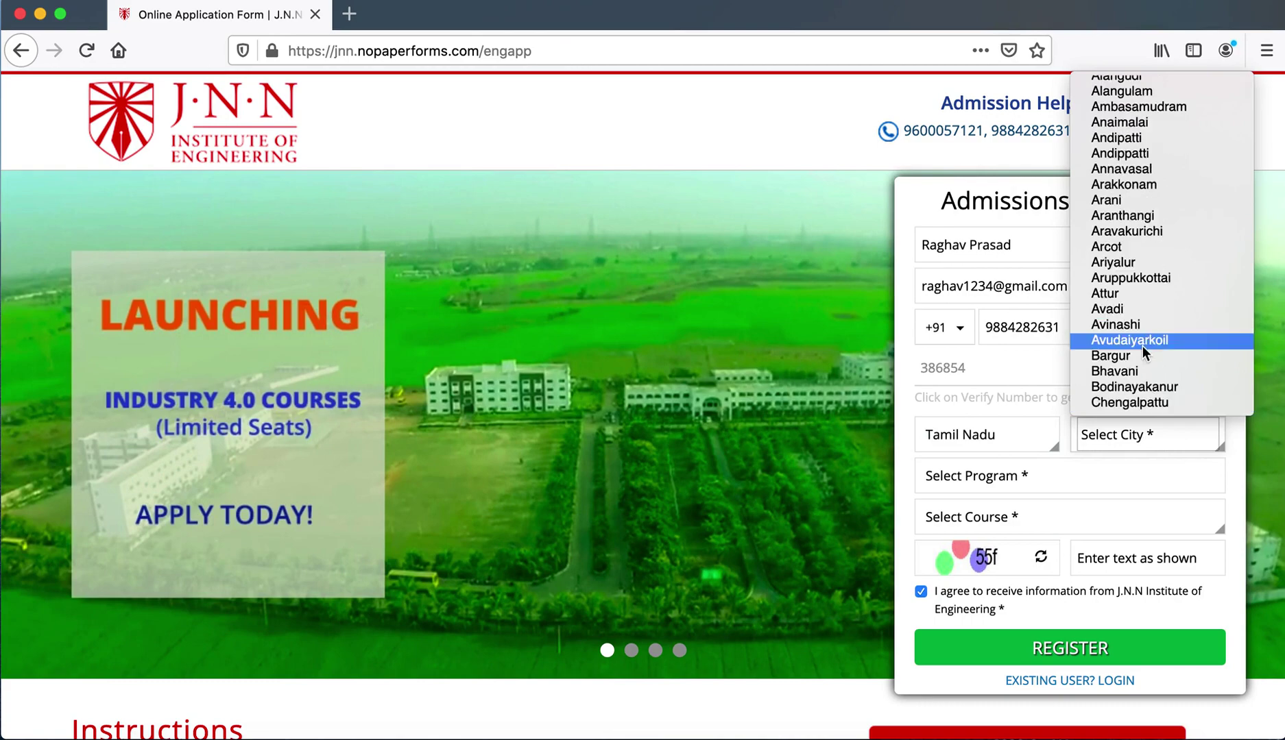
left_click(1131, 403)
left_click(1045, 479)
left_click(1017, 490)
left_click(1018, 519)
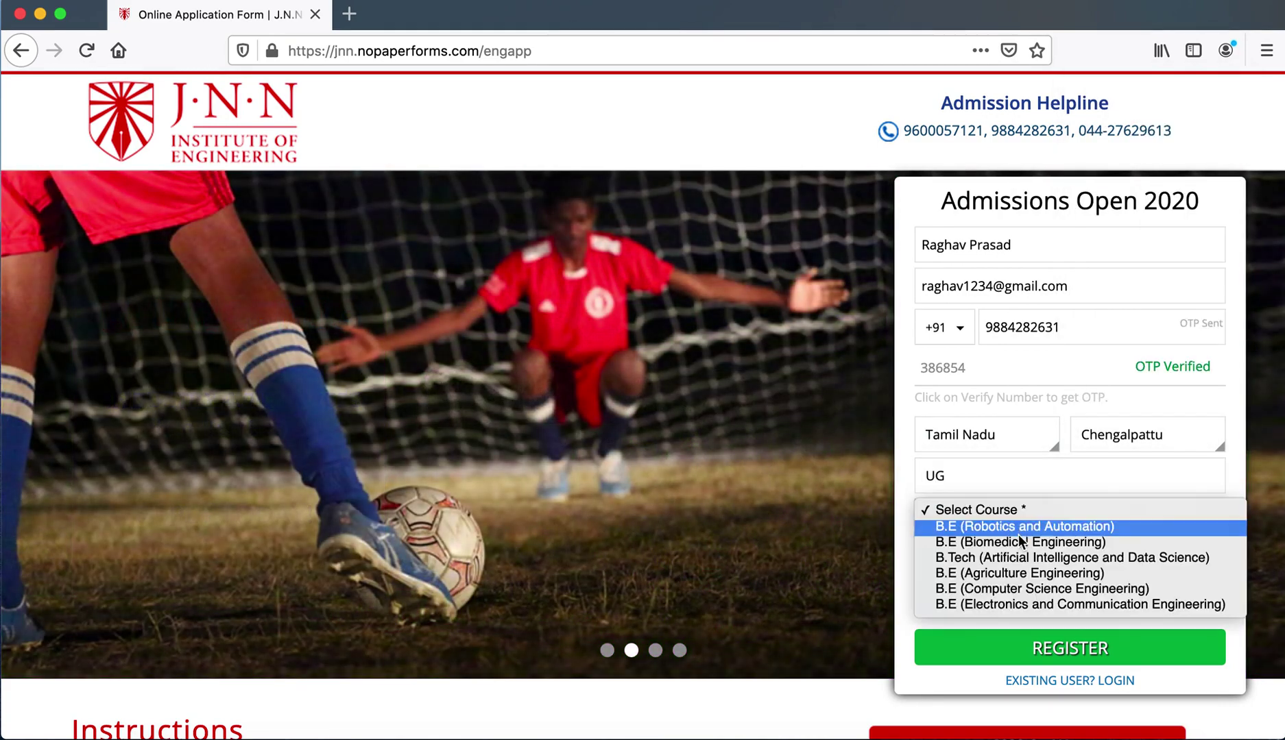
left_click(1028, 557)
- Enter the captcha and submit the registration
scroll(1046, 536, "down", 3)
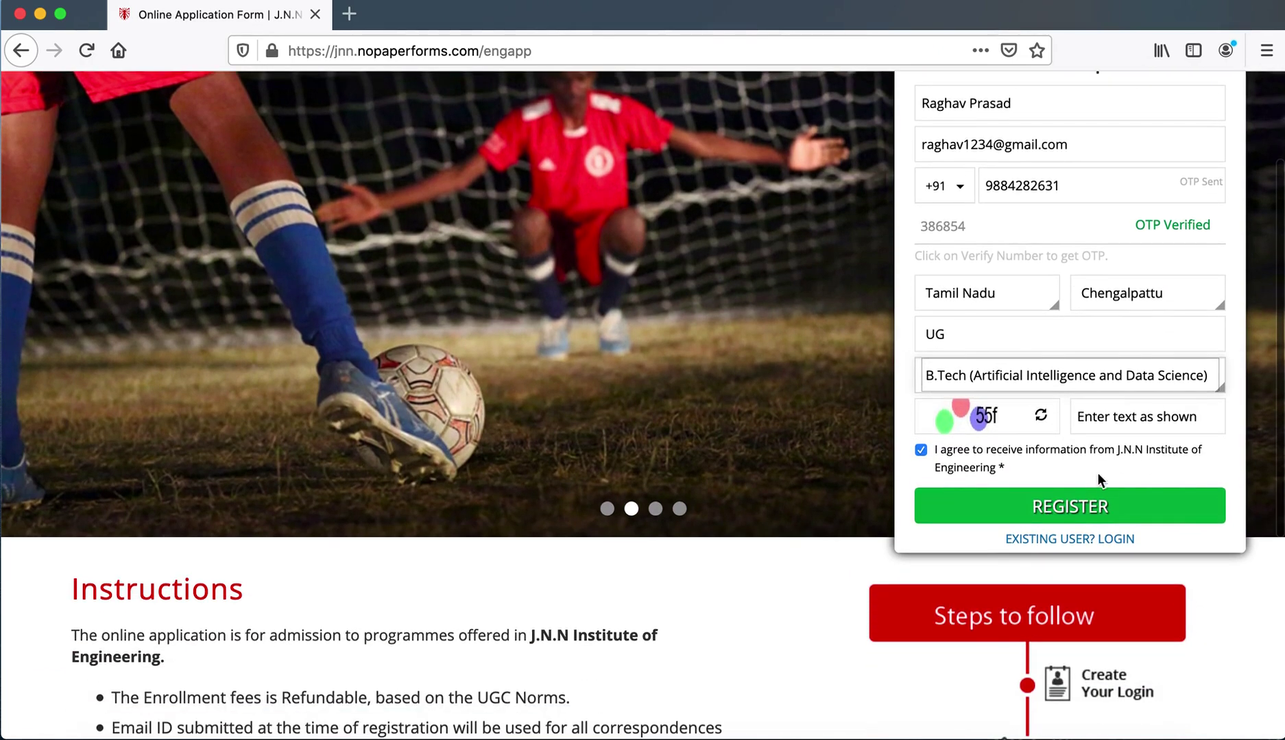
left_click(1128, 419)
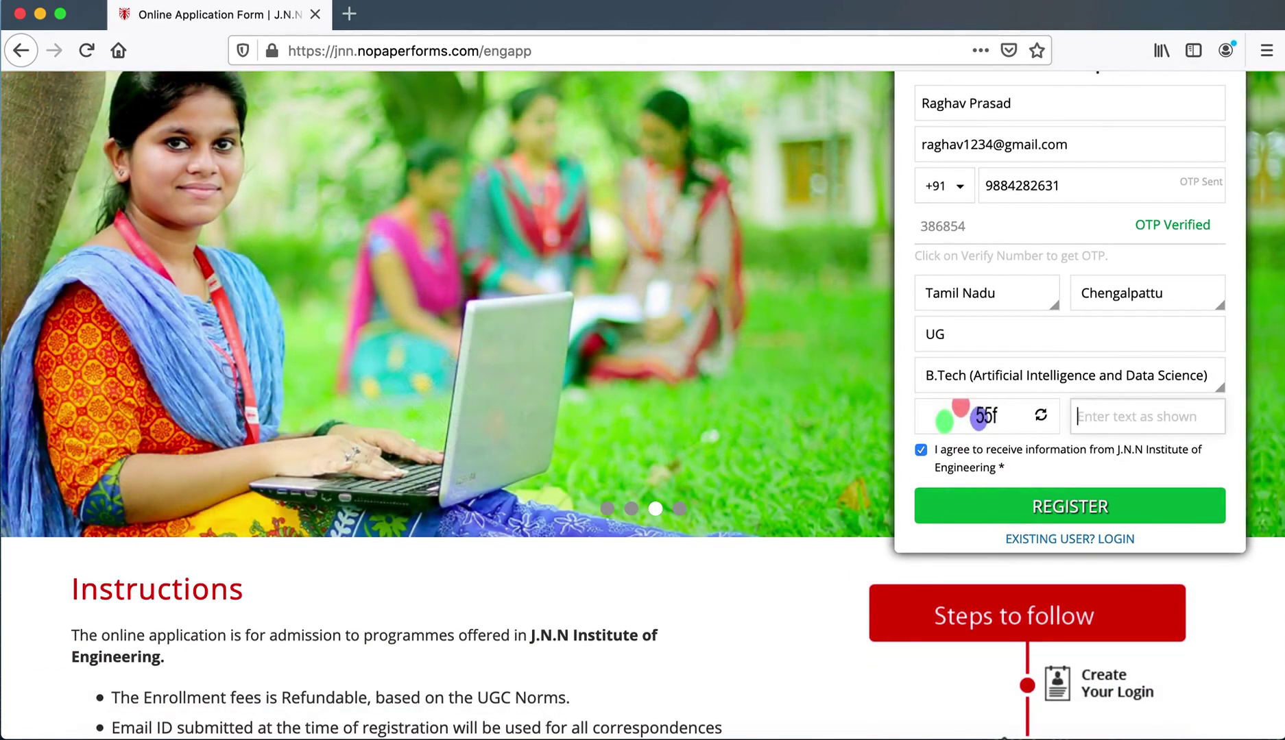
type("55f")
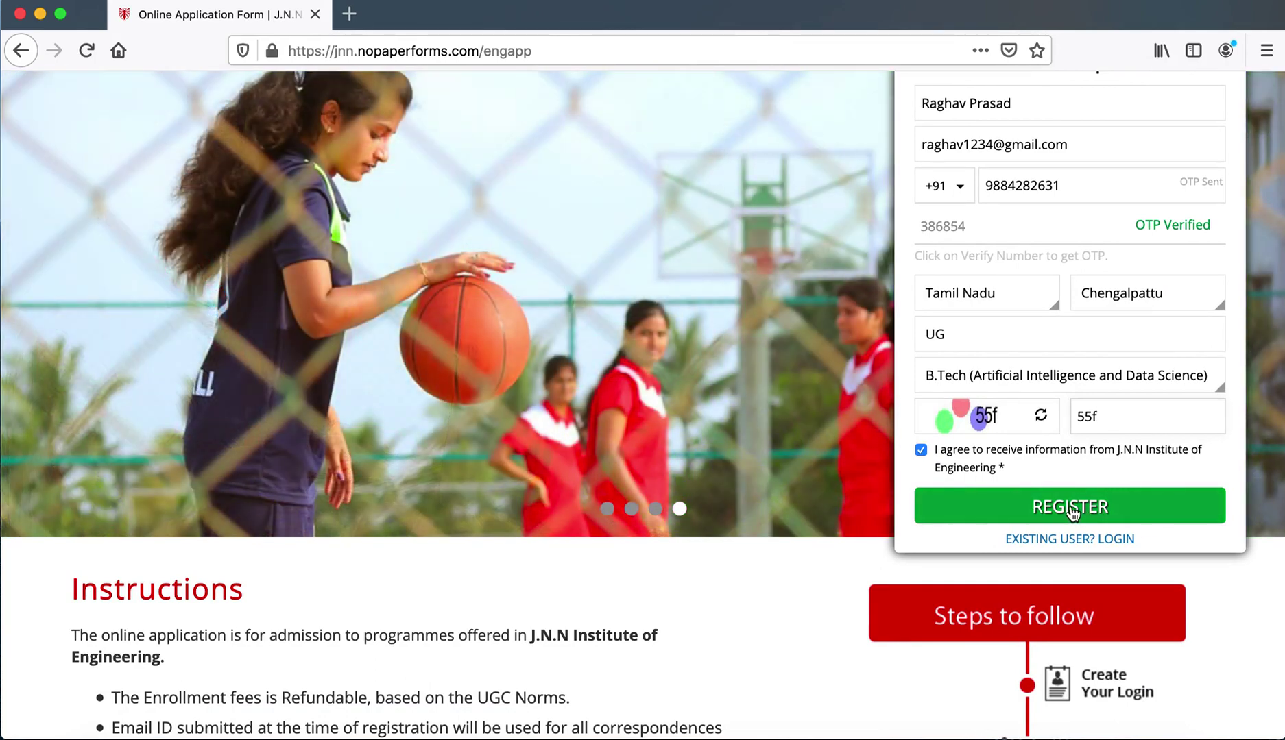
left_click(1071, 511)
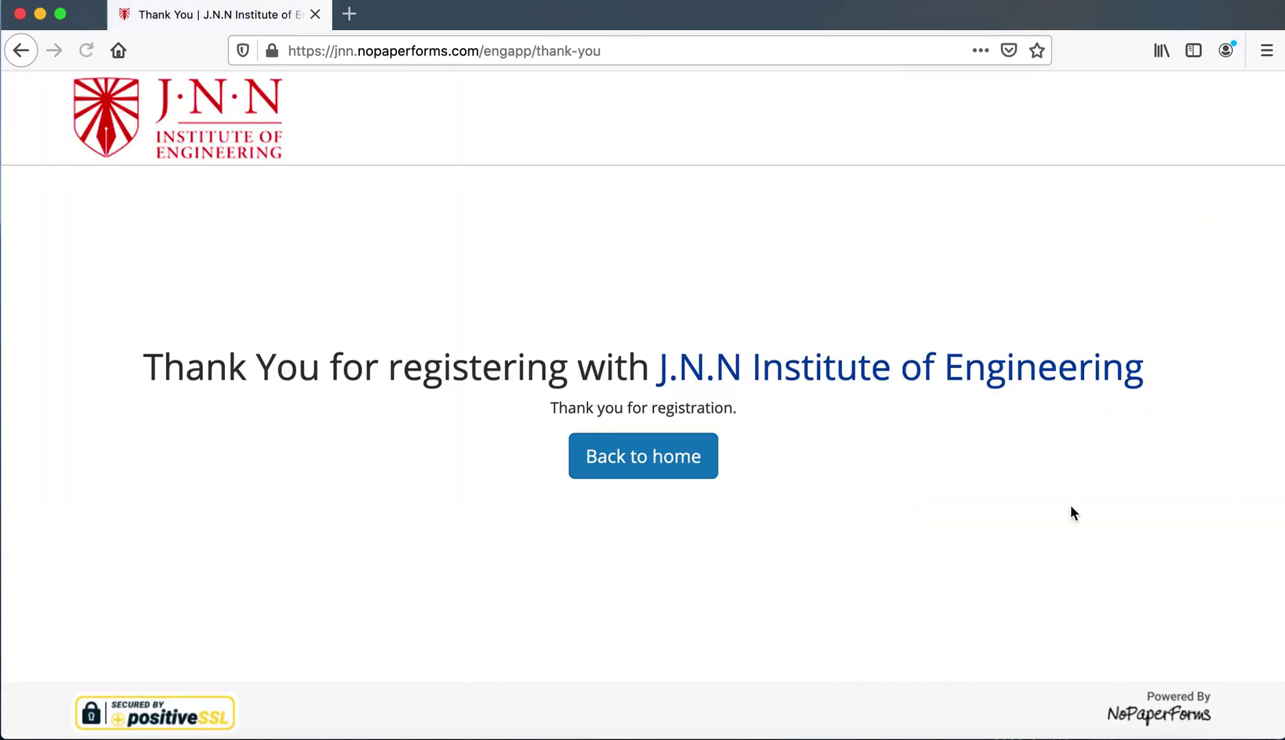
- Go back to home from the thank-you page to open the Engineering Application Form
left_click(648, 471)
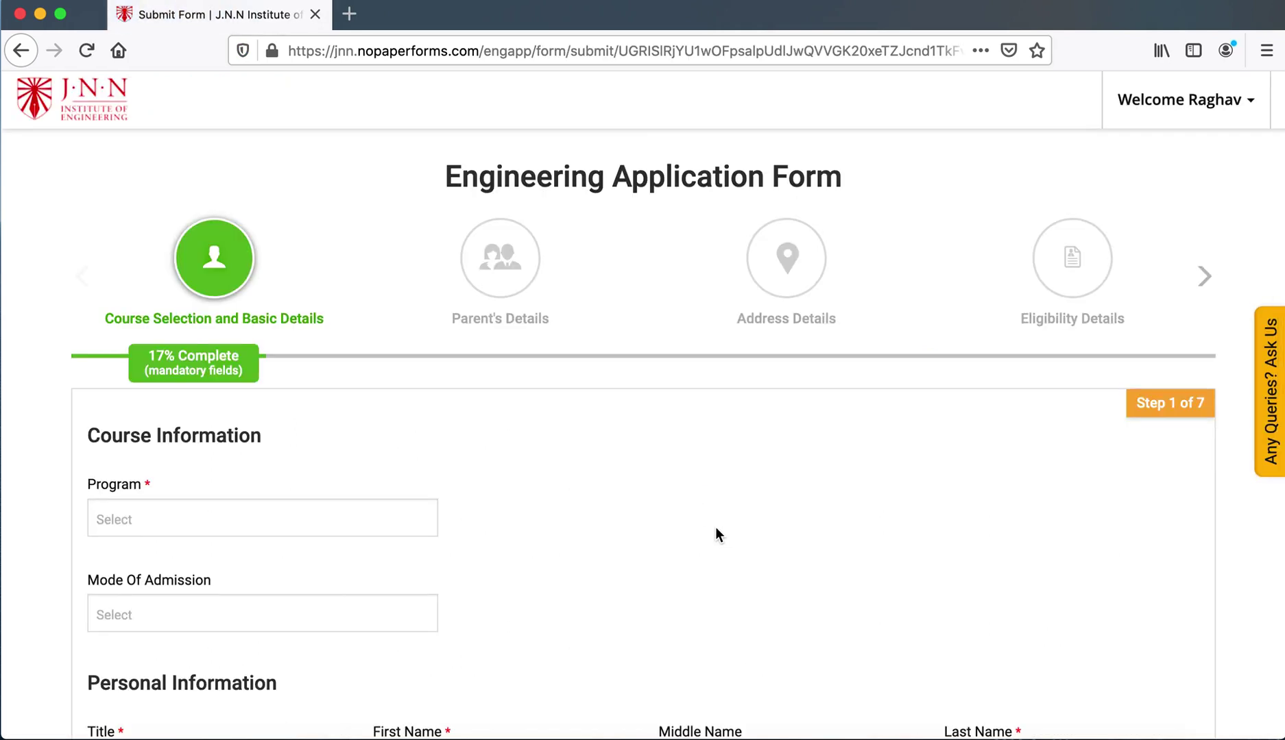
- Set the Course Information program to UG
scroll(715, 535, "down", 2)
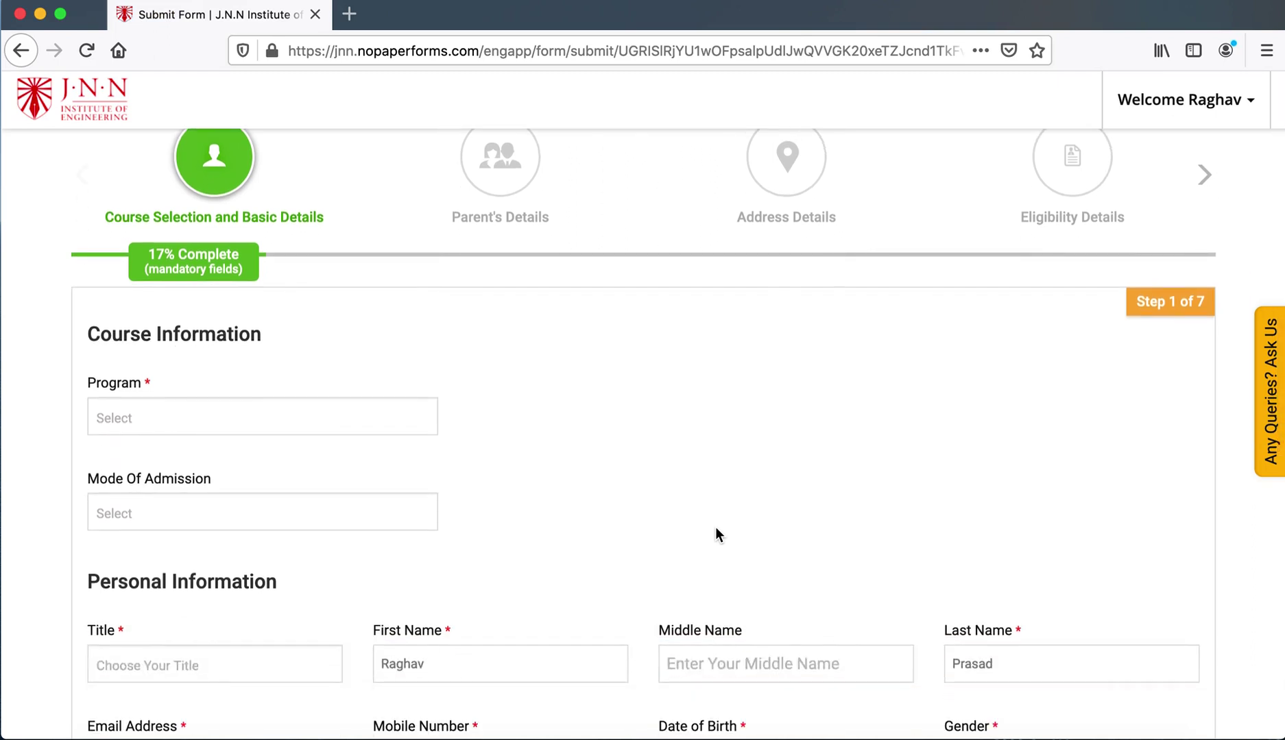
scroll(714, 535, "down", 3)
scroll(714, 534, "up", 2)
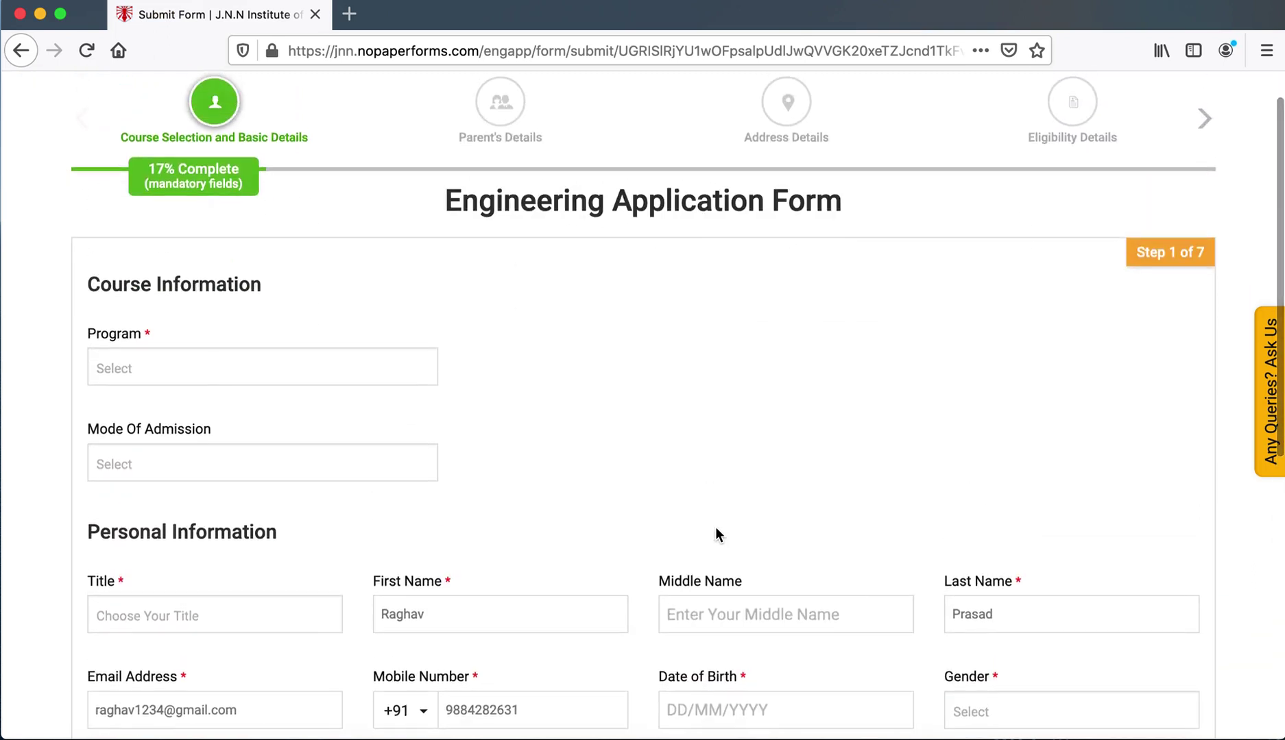
scroll(715, 529, "up", 3)
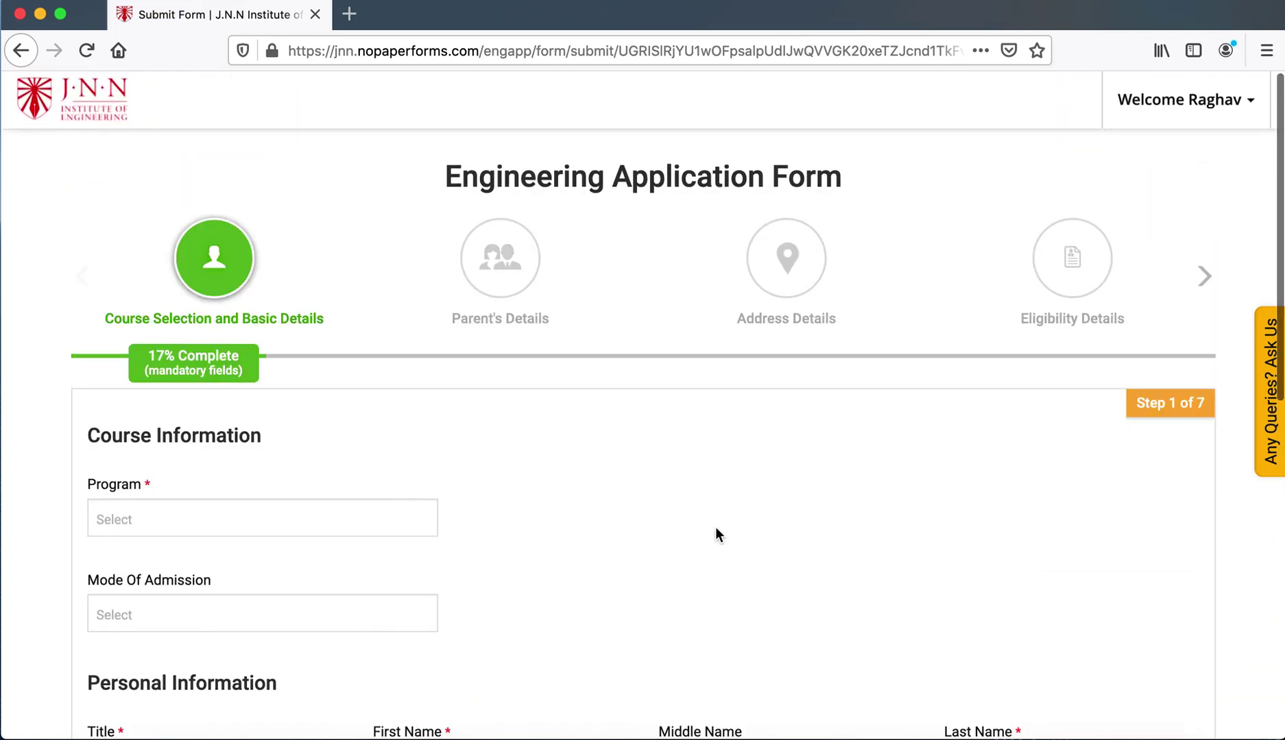
scroll(715, 529, "down", 4)
scroll(715, 530, "up", 2)
scroll(715, 528, "up", 2)
scroll(714, 527, "down", 4)
scroll(671, 380, "up", 2)
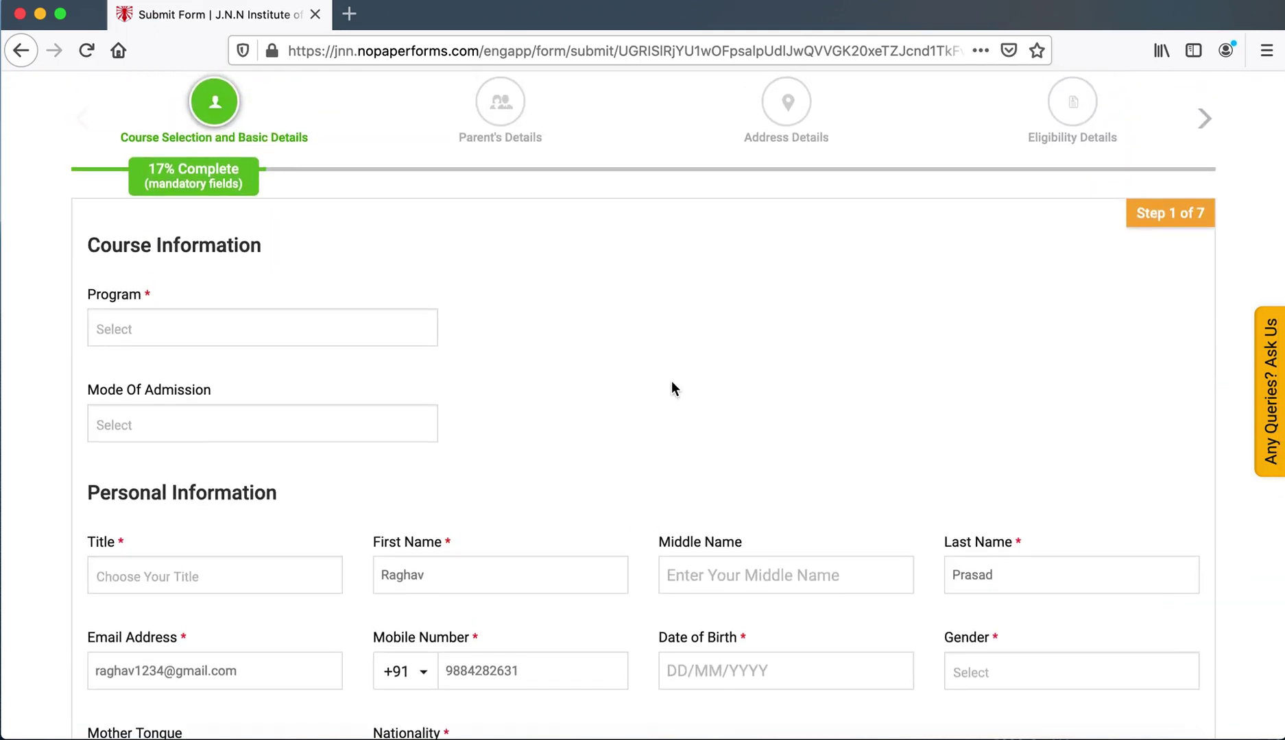
scroll(538, 456, "up", 3)
left_click(368, 532)
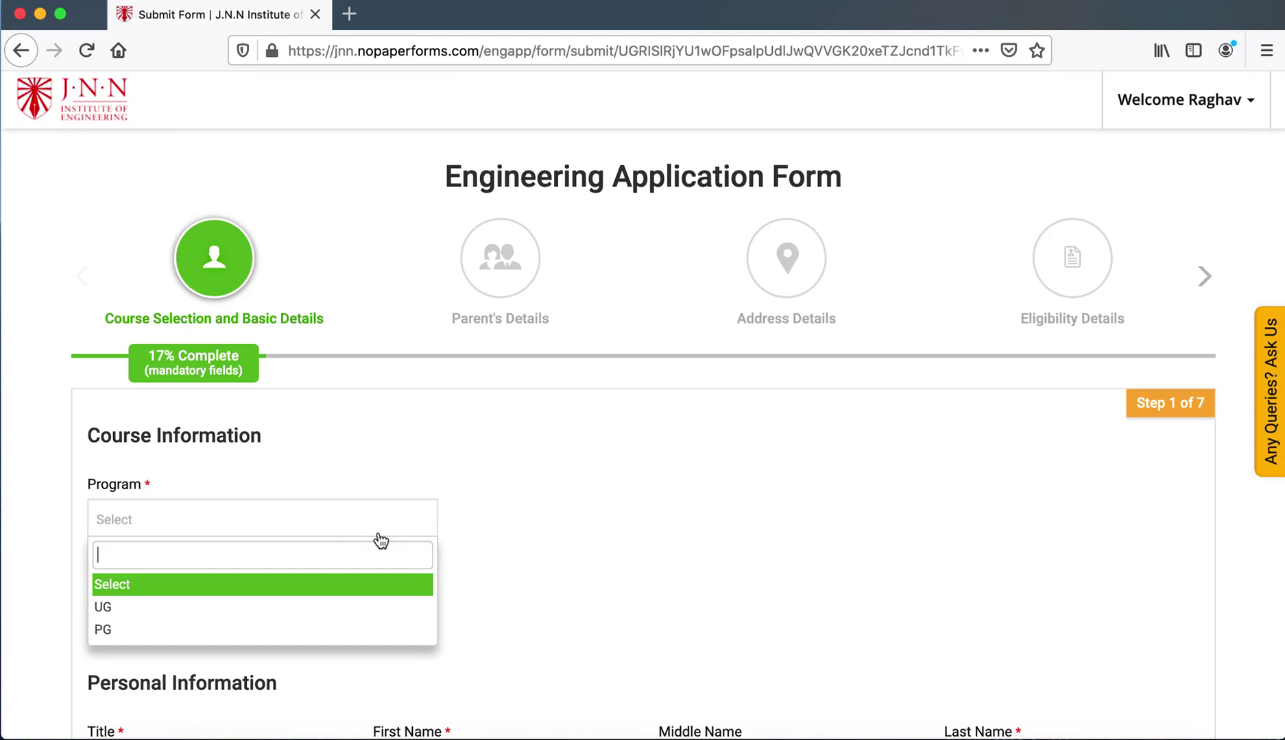
scroll(376, 536, "down", 2)
left_click(342, 525)
scroll(531, 499, "down", 4)
scroll(562, 416, "up", 2)
- Choose preferences B.Tech (AI and Data Science) and B.E (Agriculture Engineering), admission via Management Quota
left_click(608, 327)
left_click(558, 446)
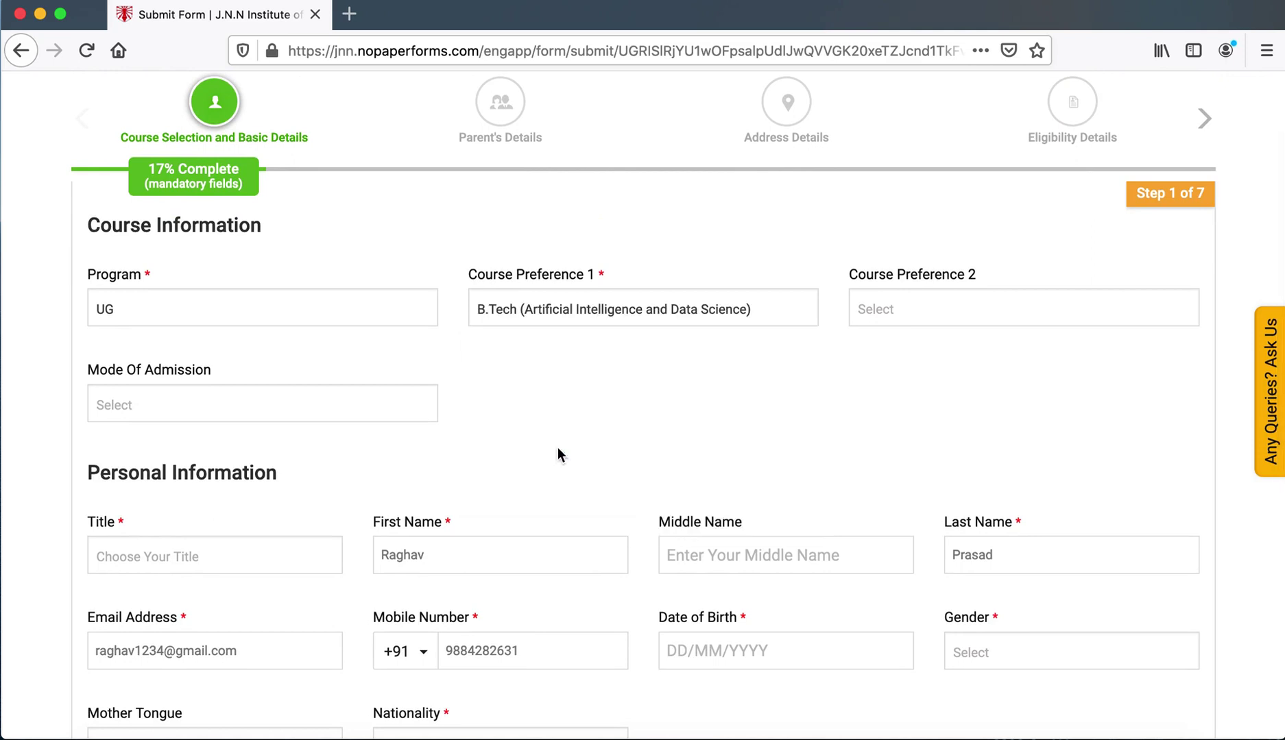
left_click(946, 313)
left_click(943, 443)
left_click(371, 411)
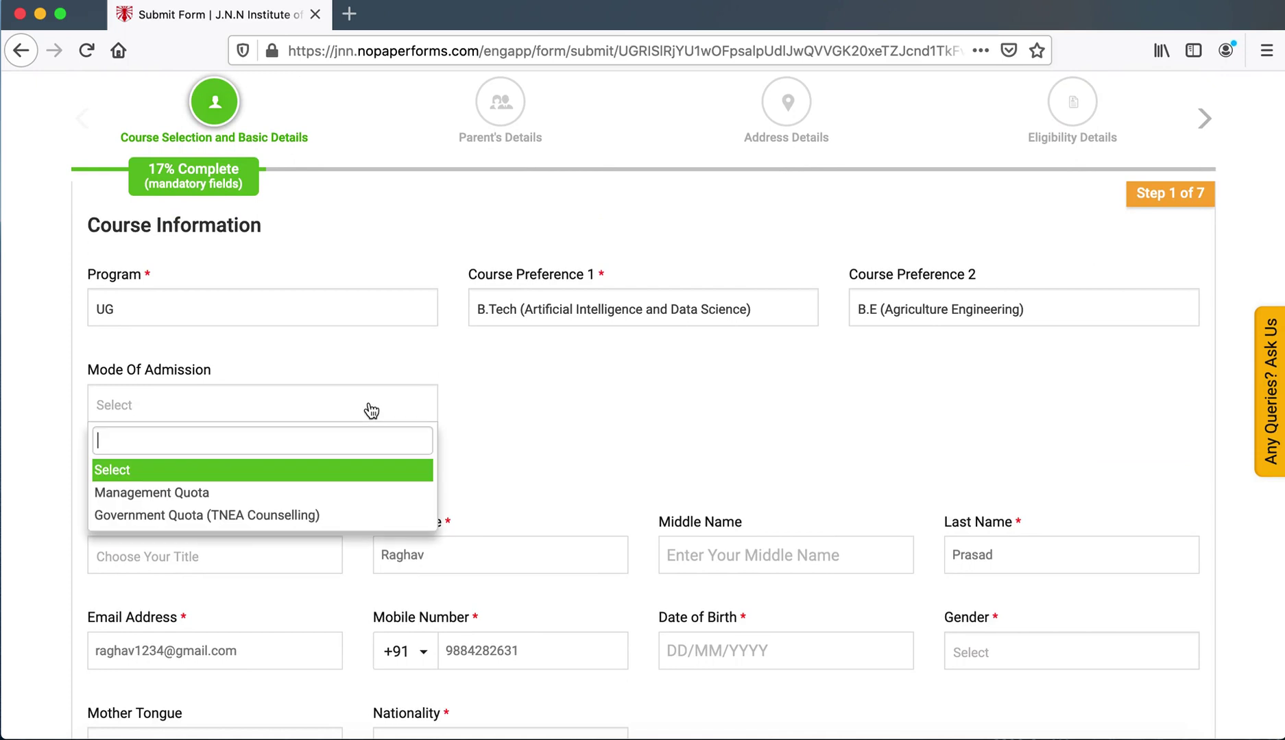
left_click(294, 501)
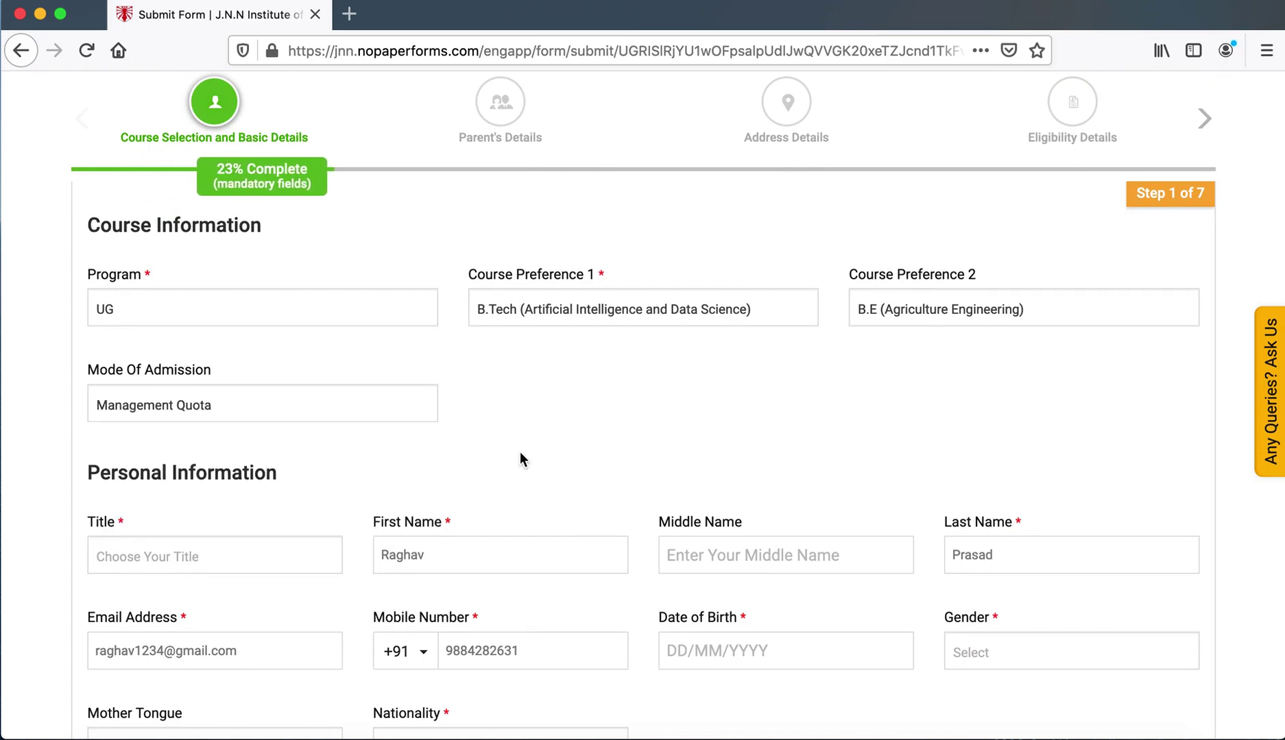
scroll(519, 458, "down", 3)
left_click(281, 327)
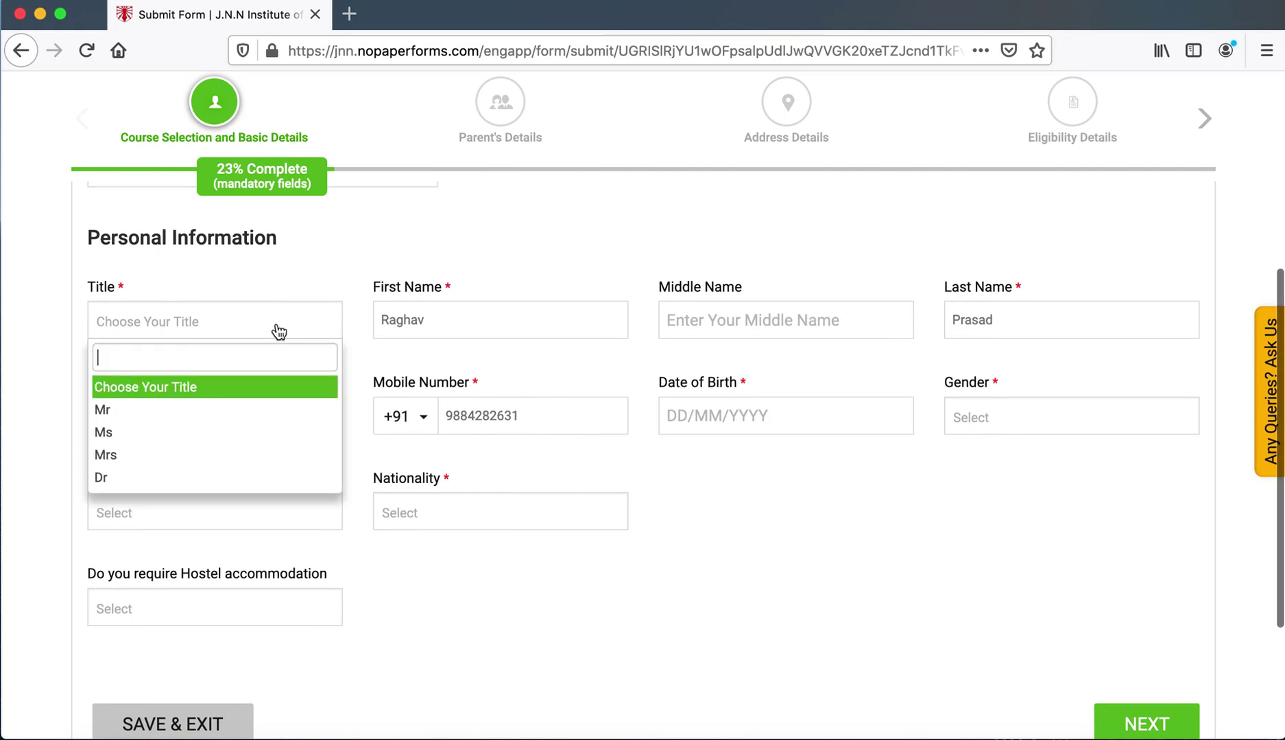
left_click(177, 411)
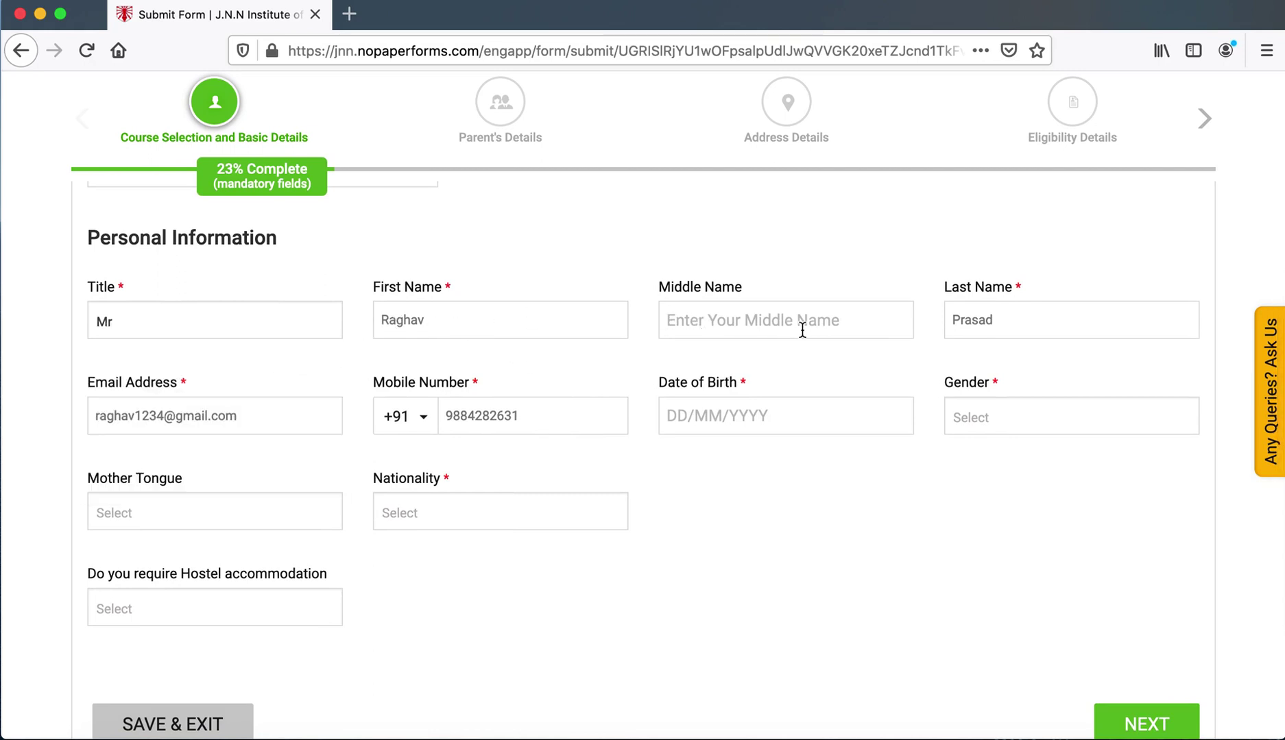
left_click(741, 428)
double_click(680, 162)
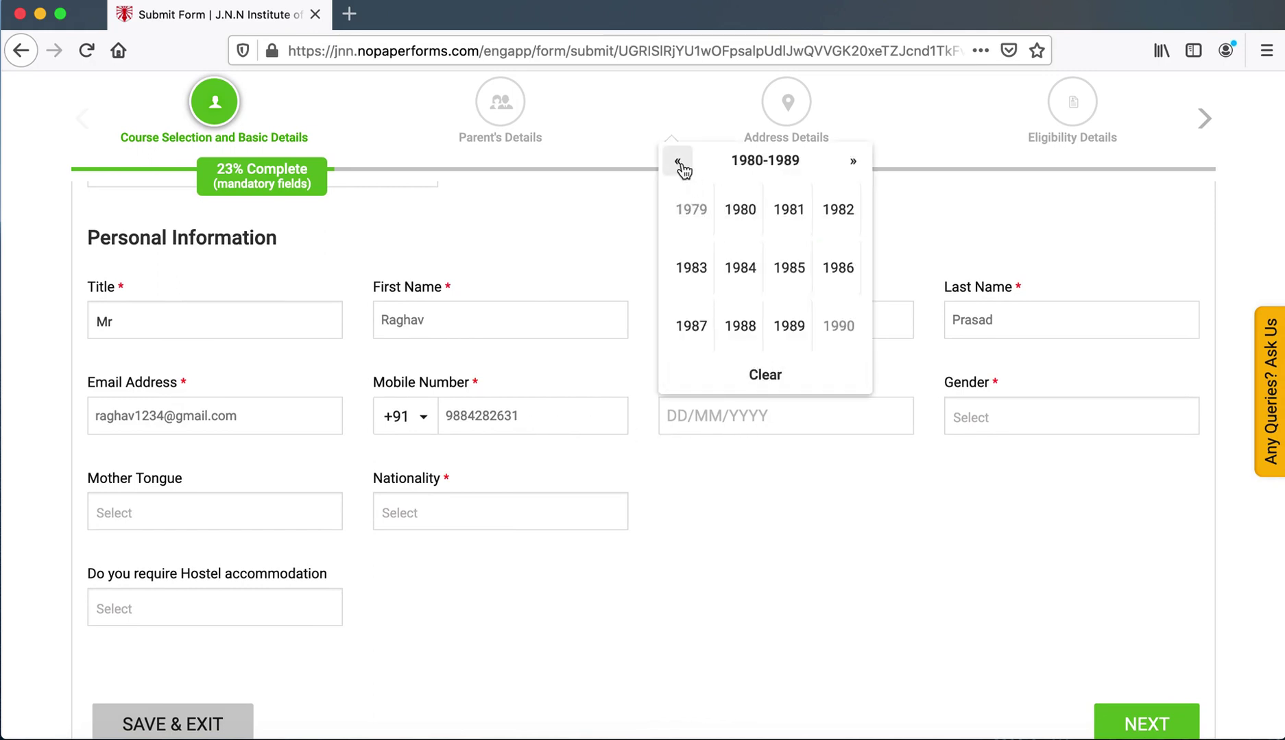
left_click(853, 163)
left_click(789, 269)
left_click(739, 267)
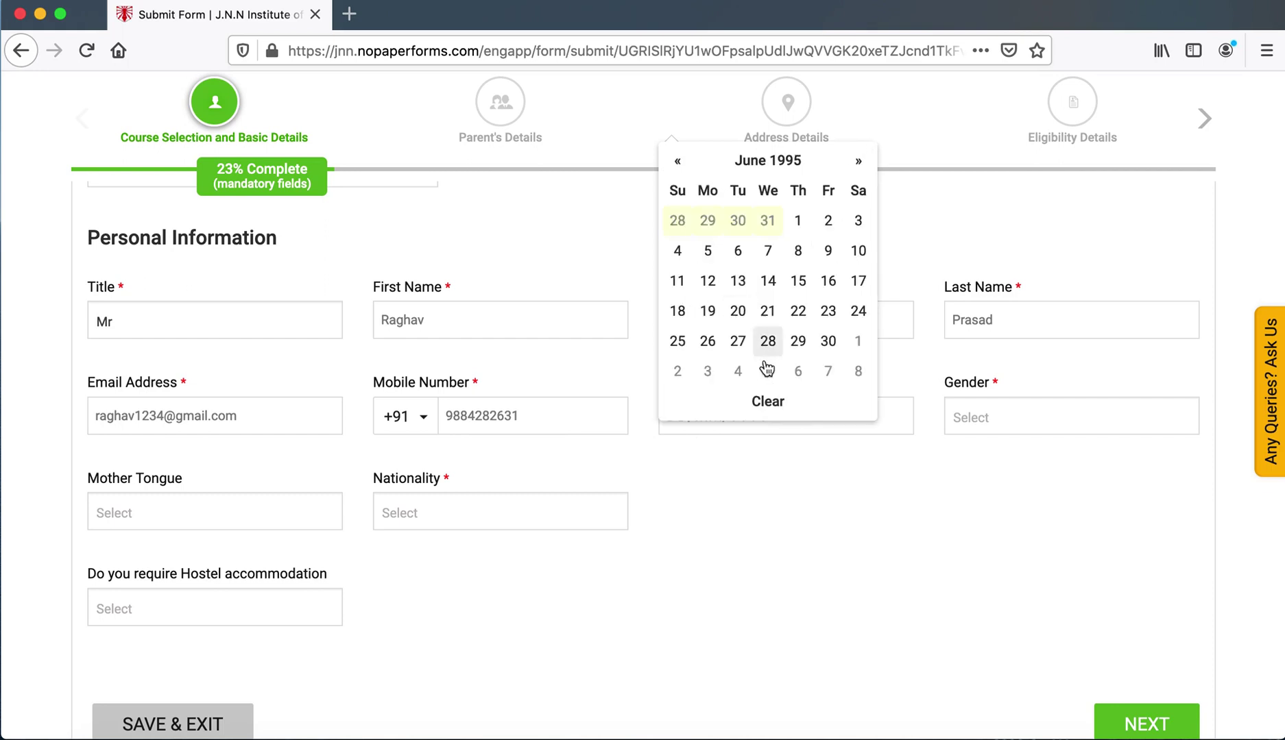
left_click(766, 291)
- Set gender Male, mother tongue TAMIL and nationality Indian
left_click(1014, 429)
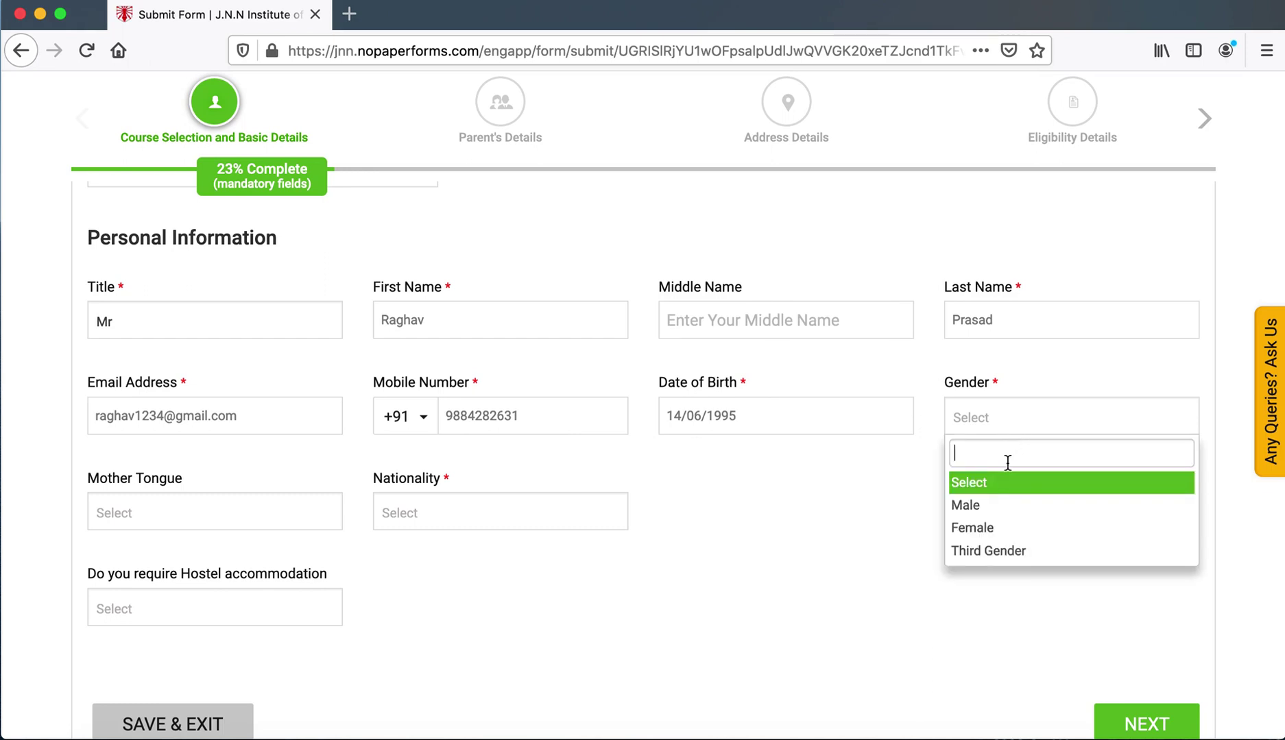
left_click(992, 506)
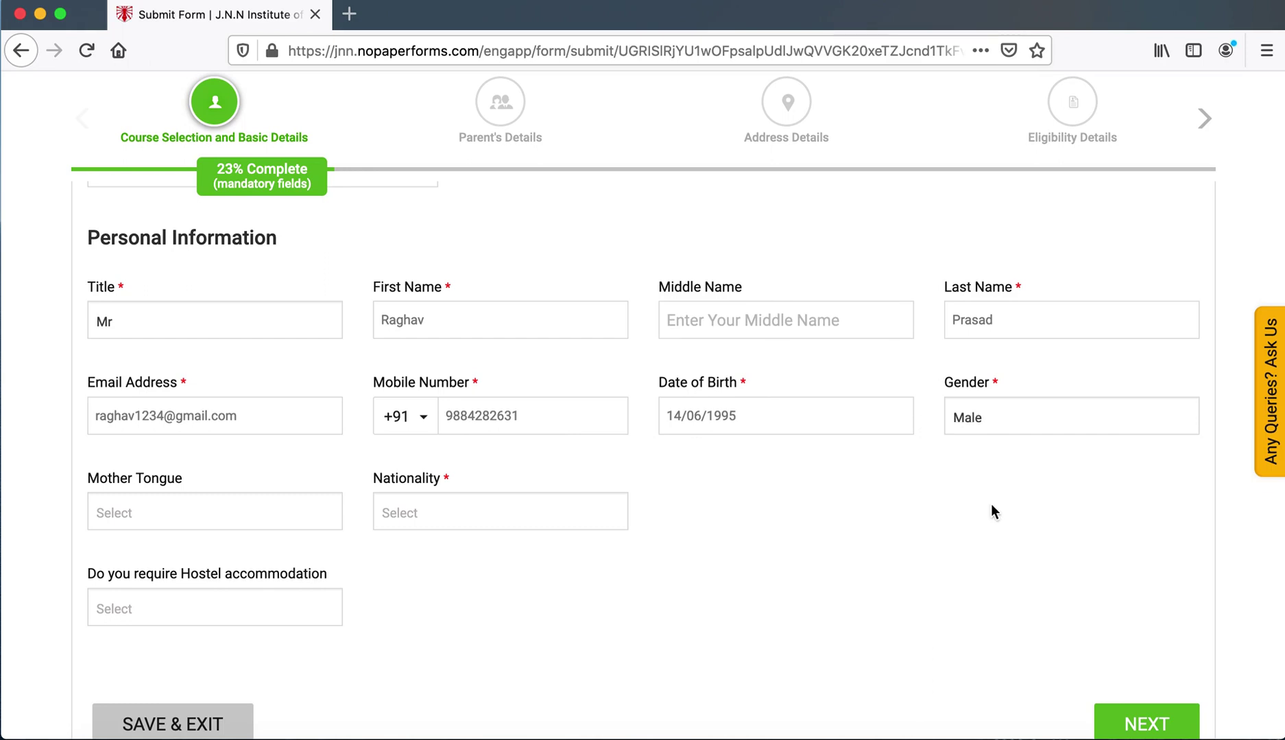
left_click(255, 515)
scroll(198, 621, "down", 3)
type("t")
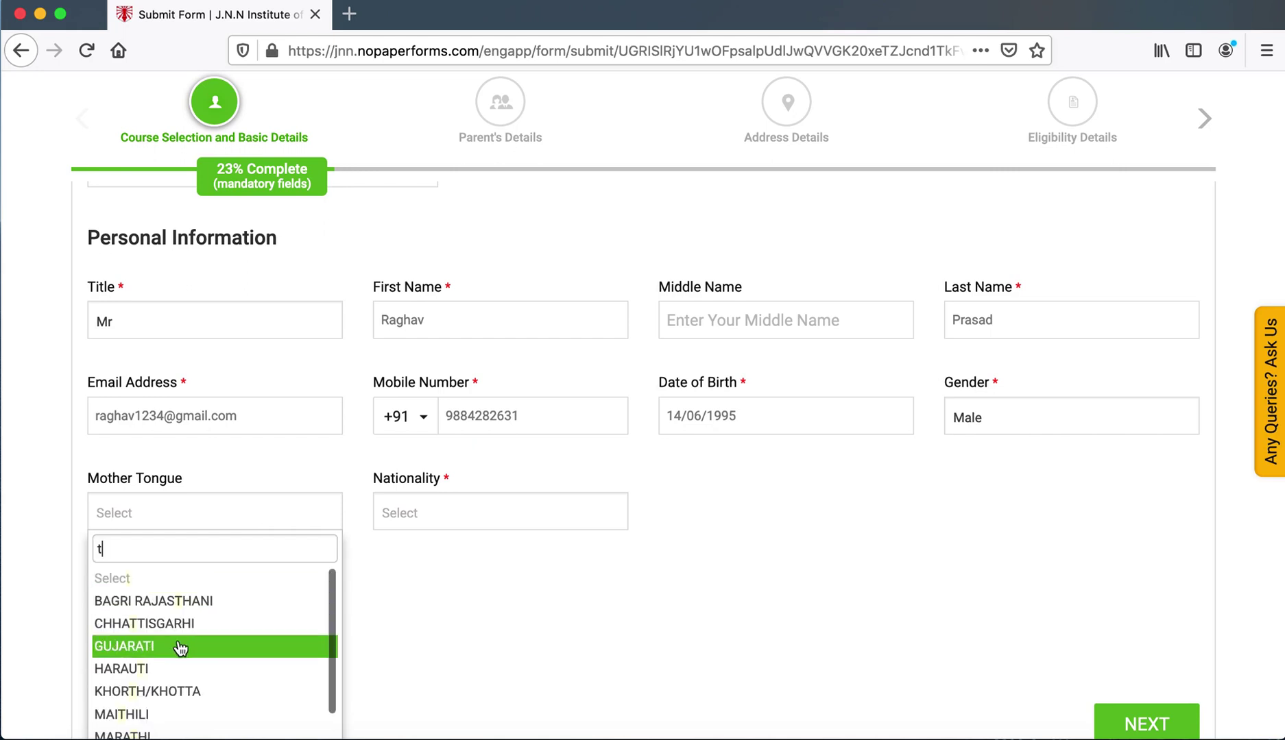
type("a")
left_click(137, 620)
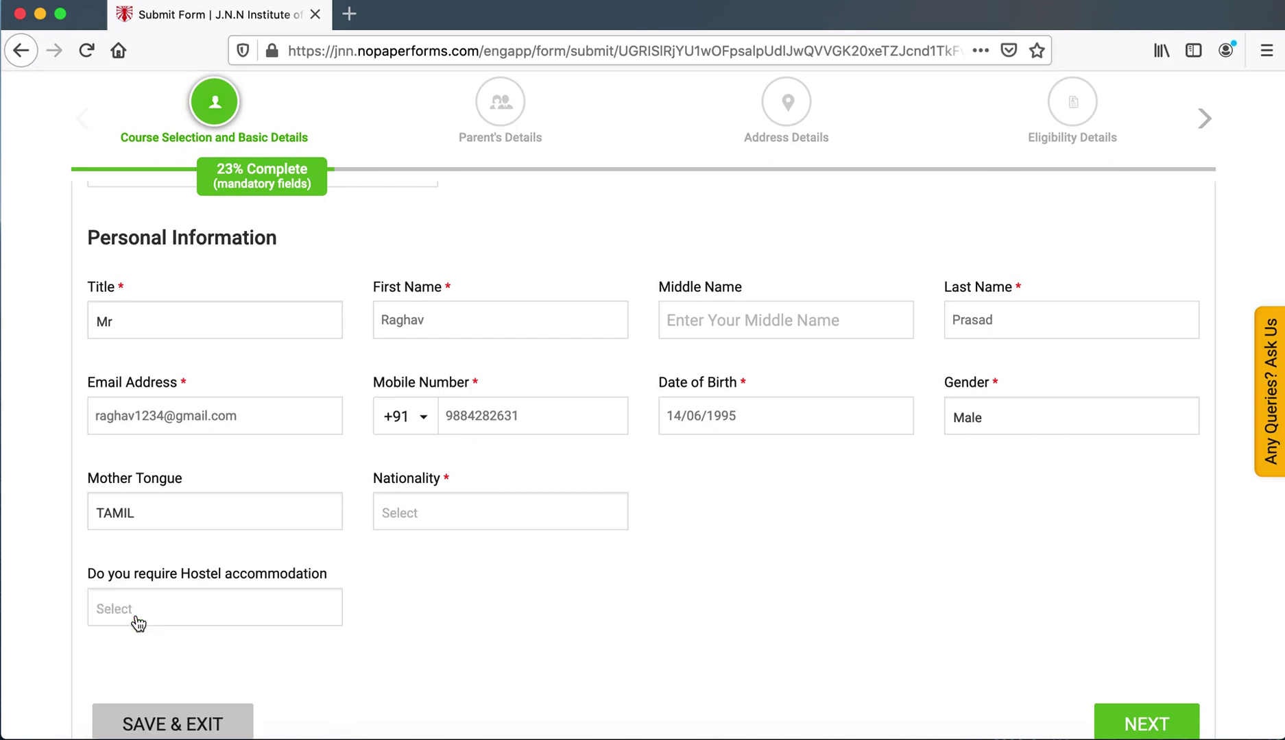
left_click(480, 514)
left_click(408, 606)
- Choose Tamil Nadu as birth state and No for hostel accommodation
scroll(306, 621, "down", 3)
left_click(319, 428)
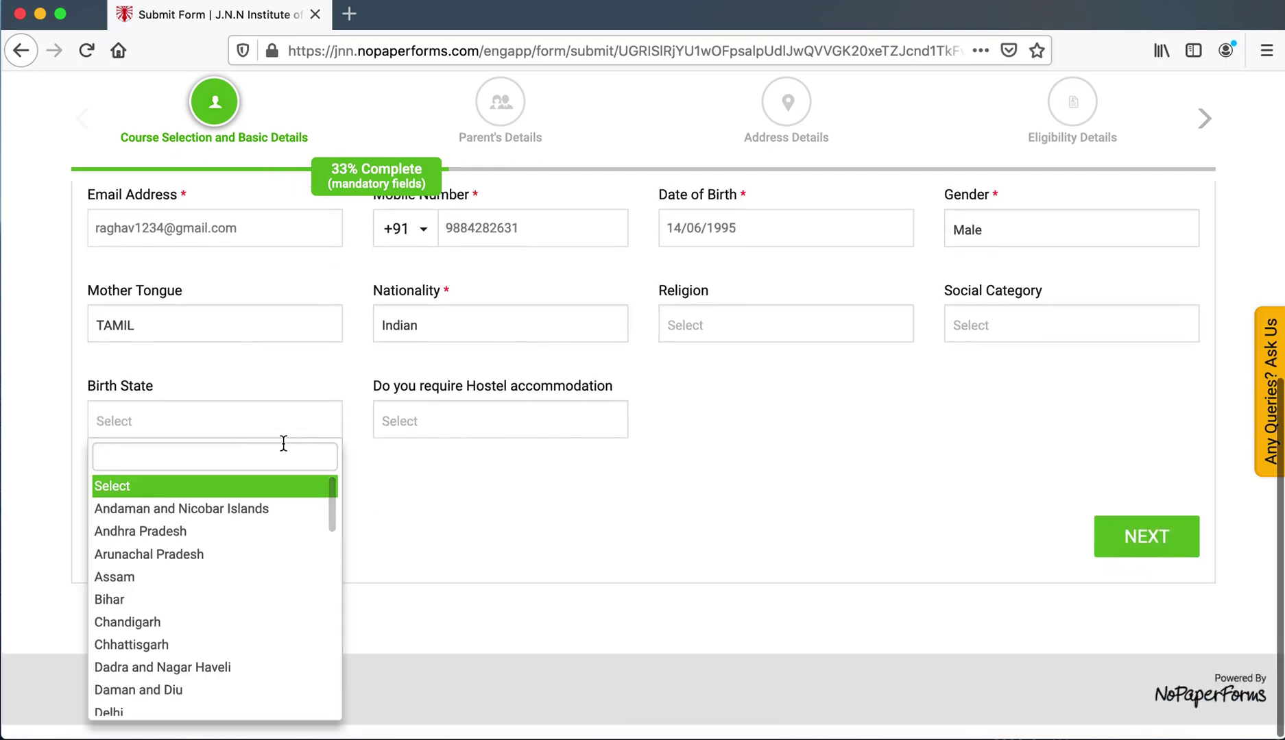
type("ta")
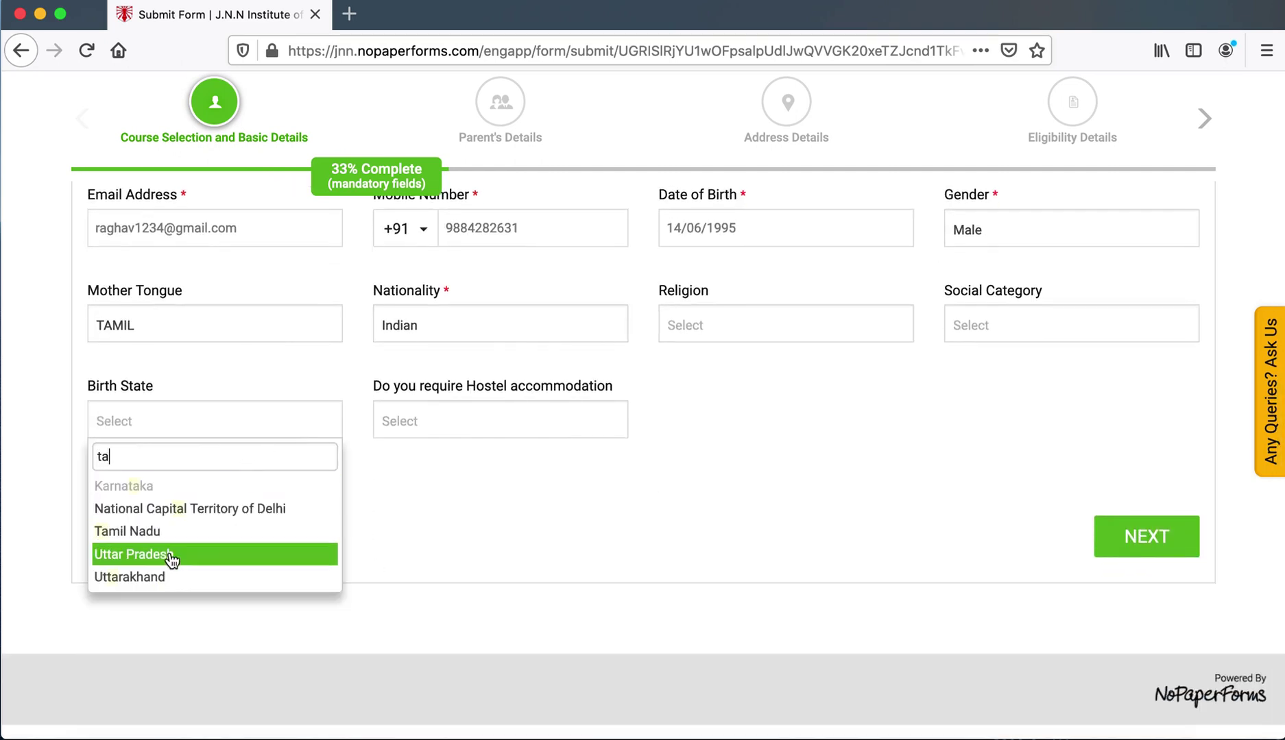
left_click(130, 532)
left_click(422, 421)
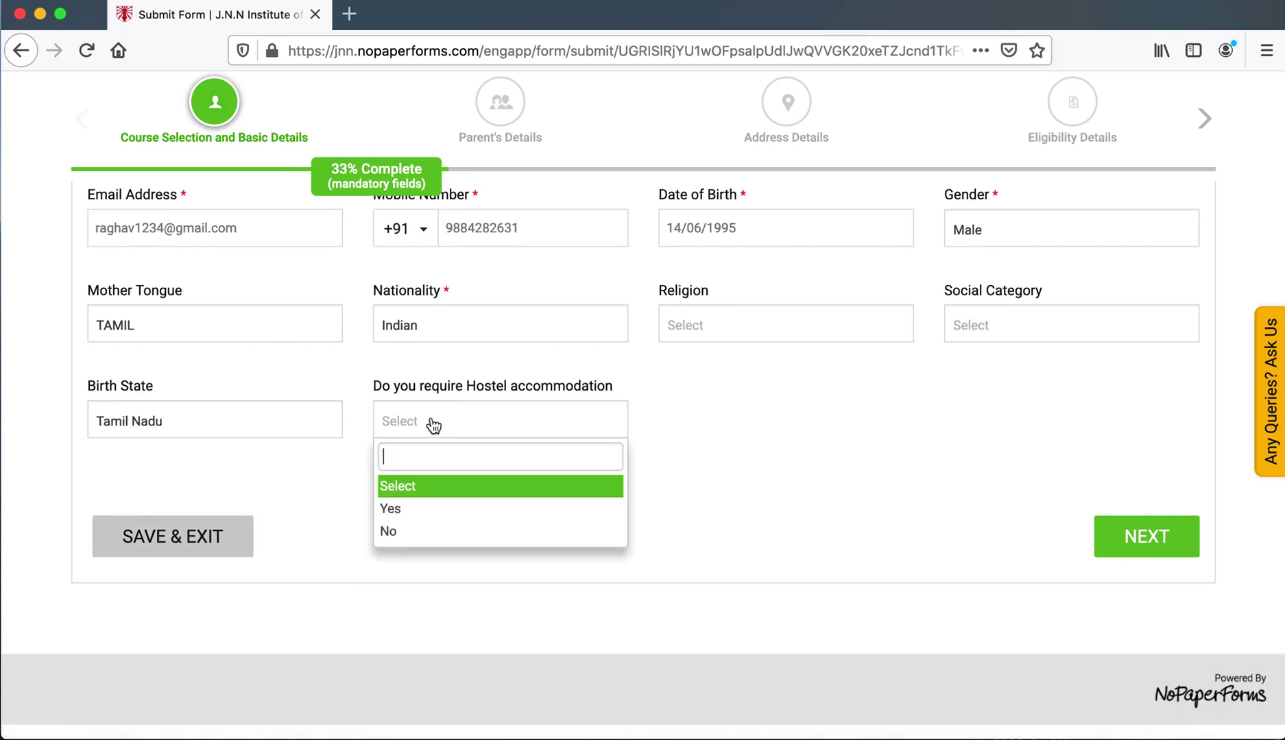
left_click(409, 531)
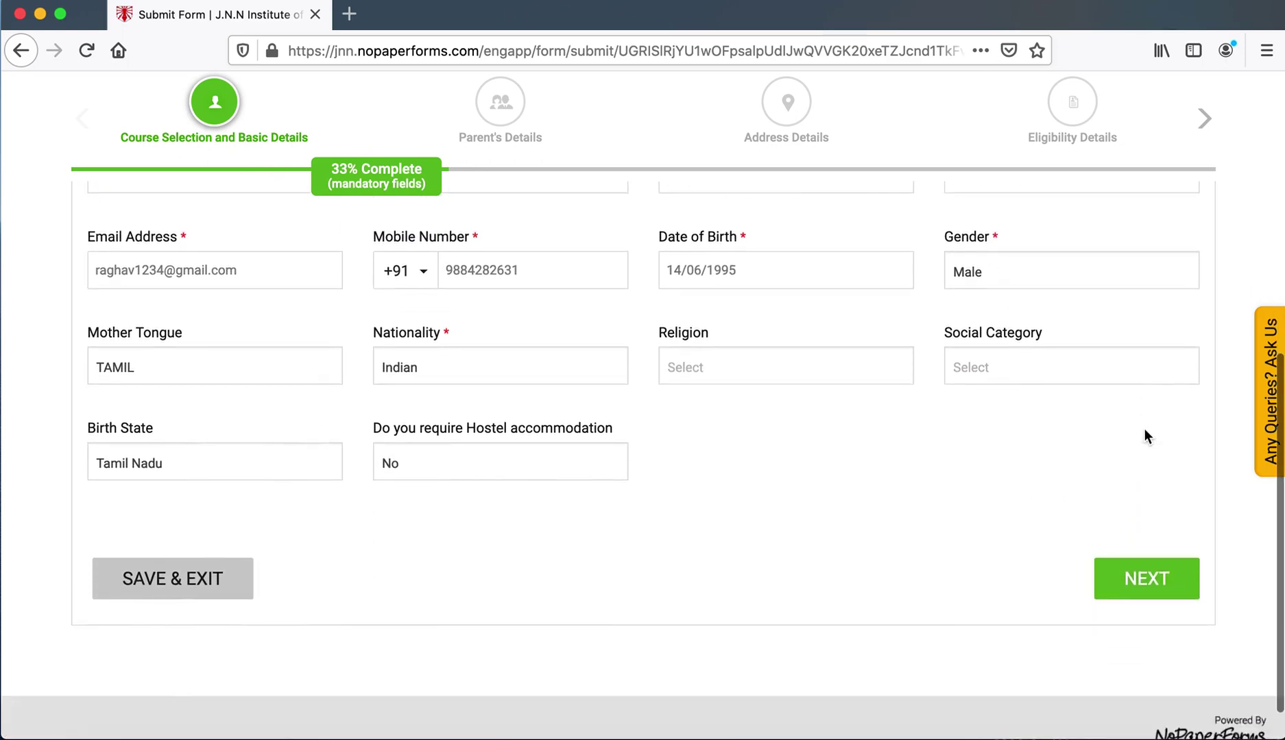
- On Parent's Details, enter the father's details: title Mr., name, mobile, occupation Accountant
left_click(1150, 540)
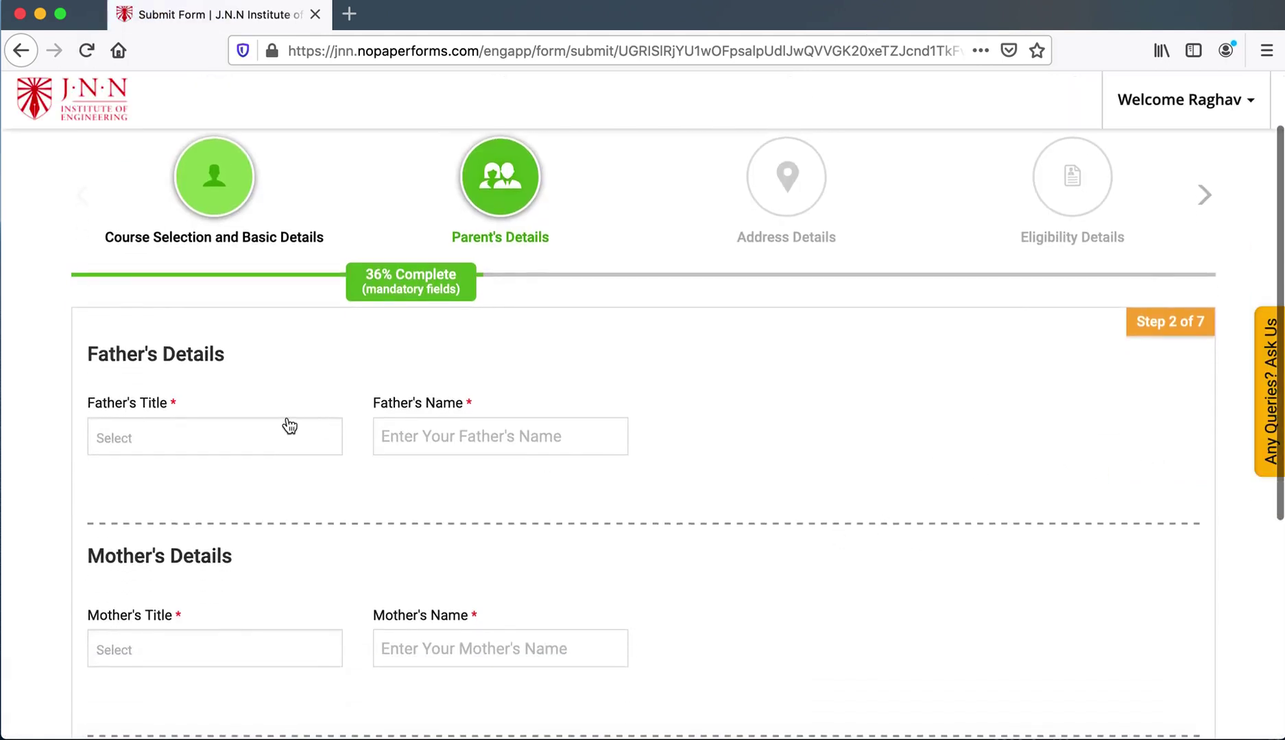
left_click(253, 451)
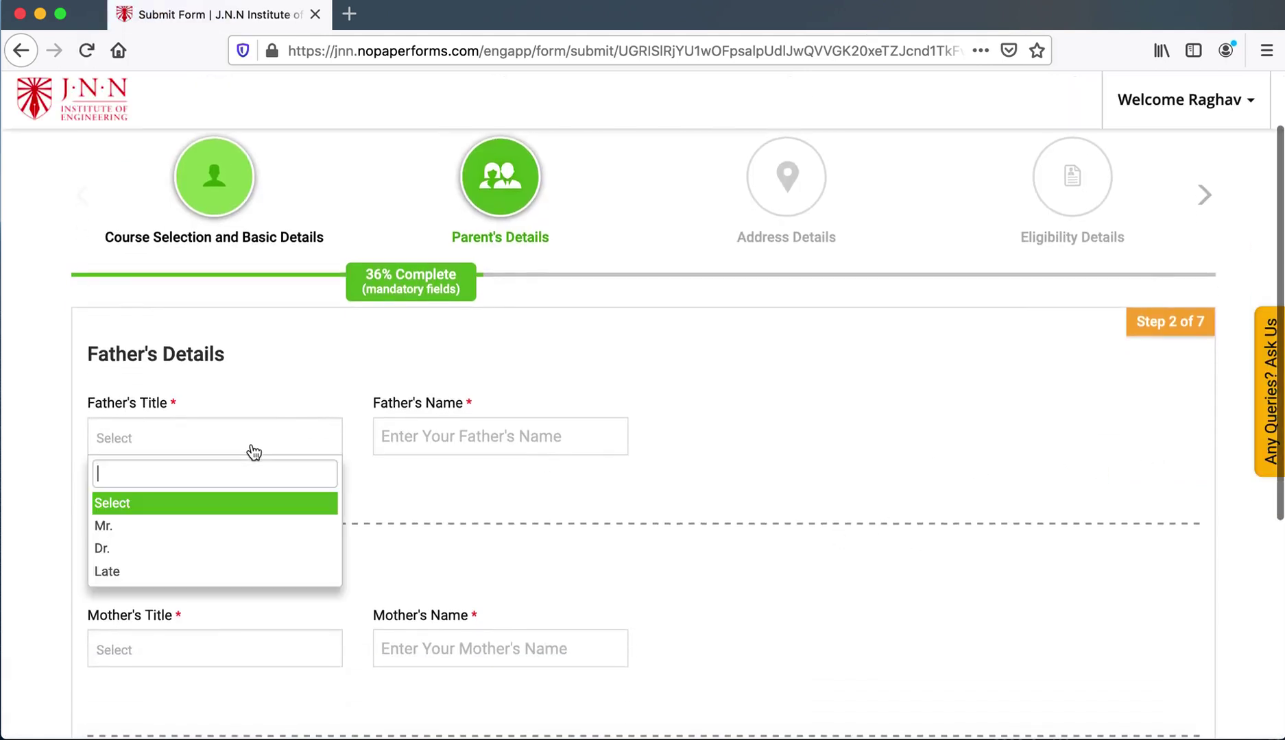
left_click(134, 527)
left_click(439, 436)
type("Rajendran")
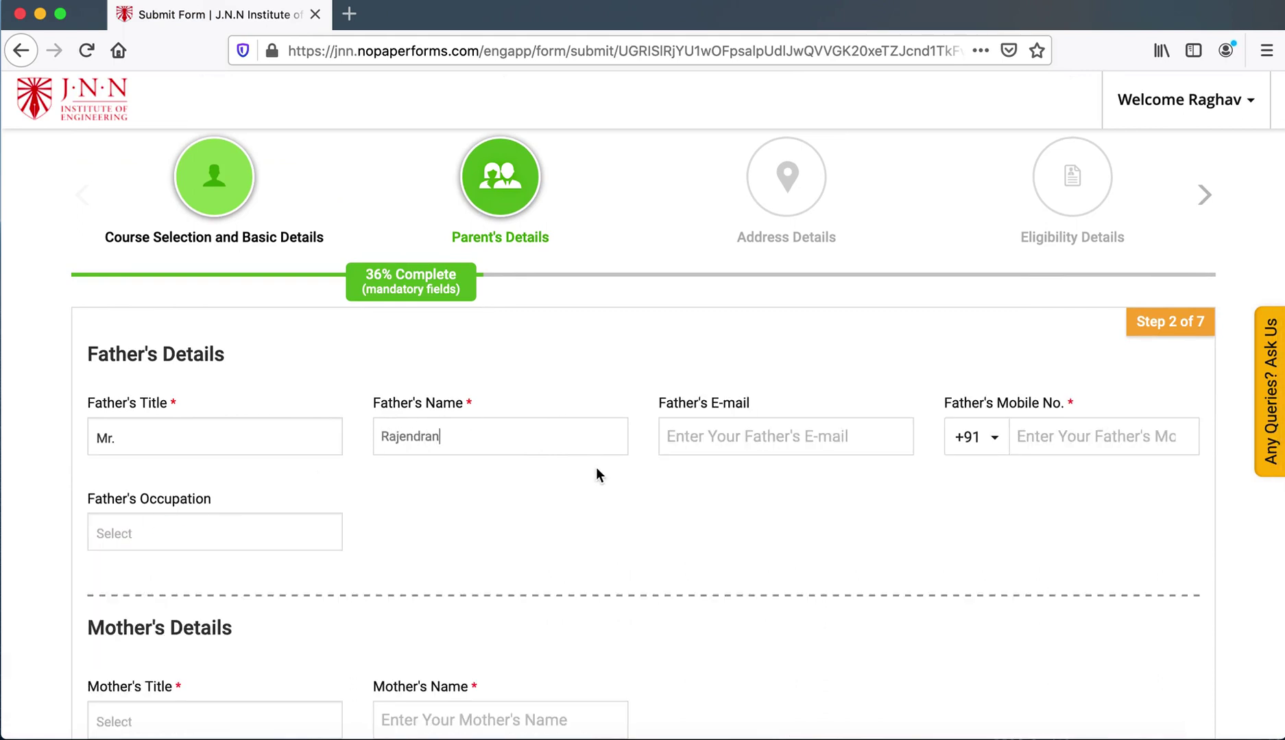
scroll(596, 473, "down", 4)
scroll(745, 373, "up", 3)
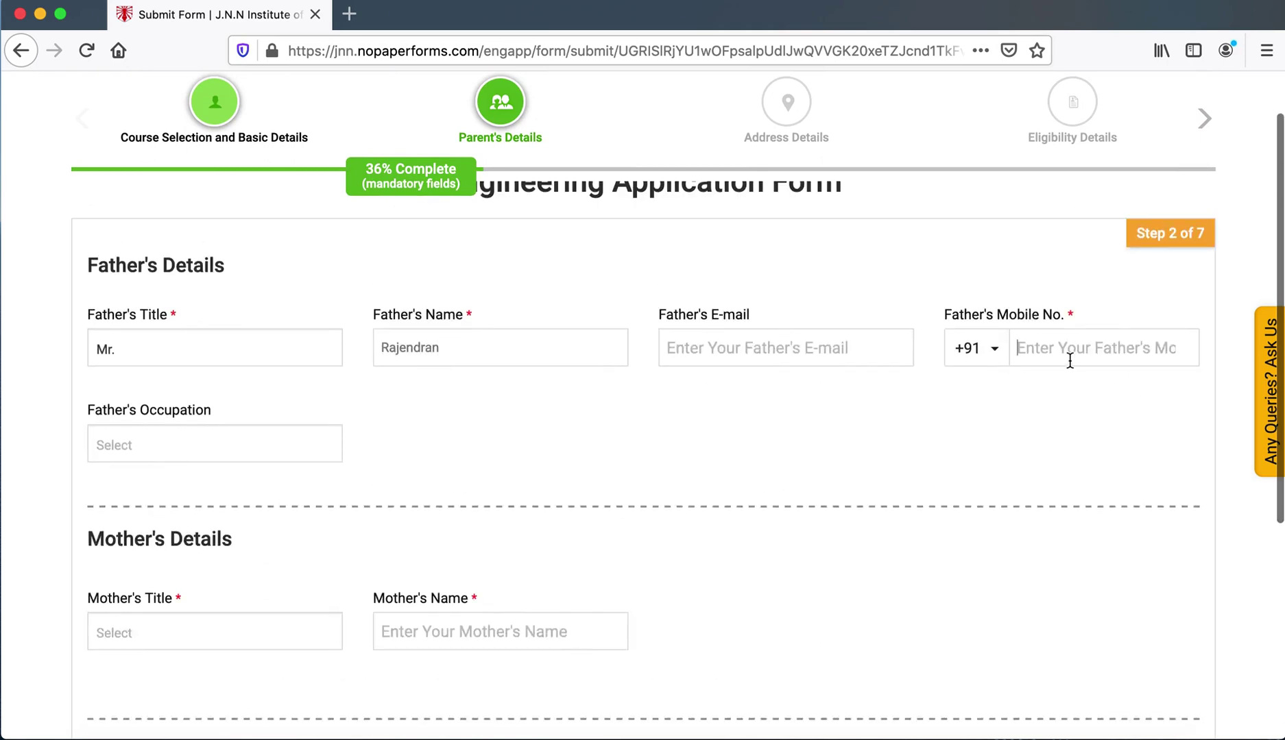
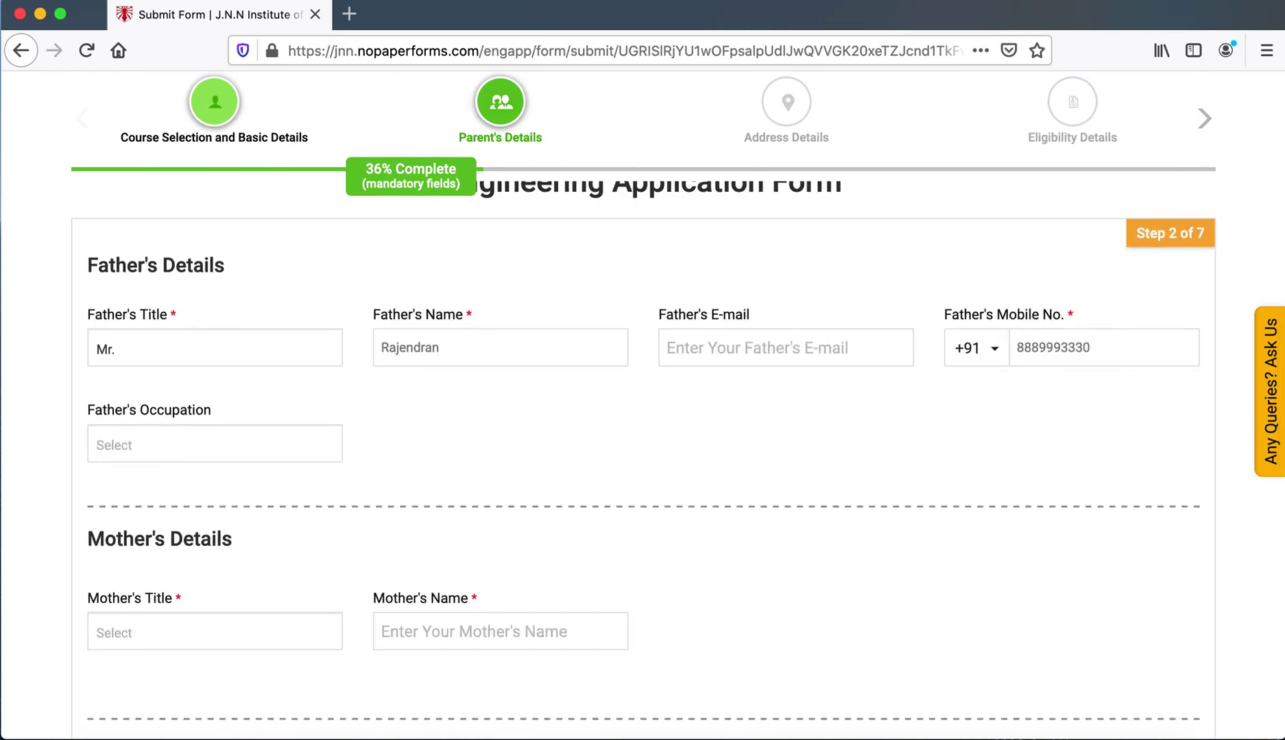
scroll(418, 488, "down", 1)
left_click(299, 419)
left_click(217, 509)
- Enter the mother's details: title Mrs., her name and mobile number
scroll(420, 471, "down", 3)
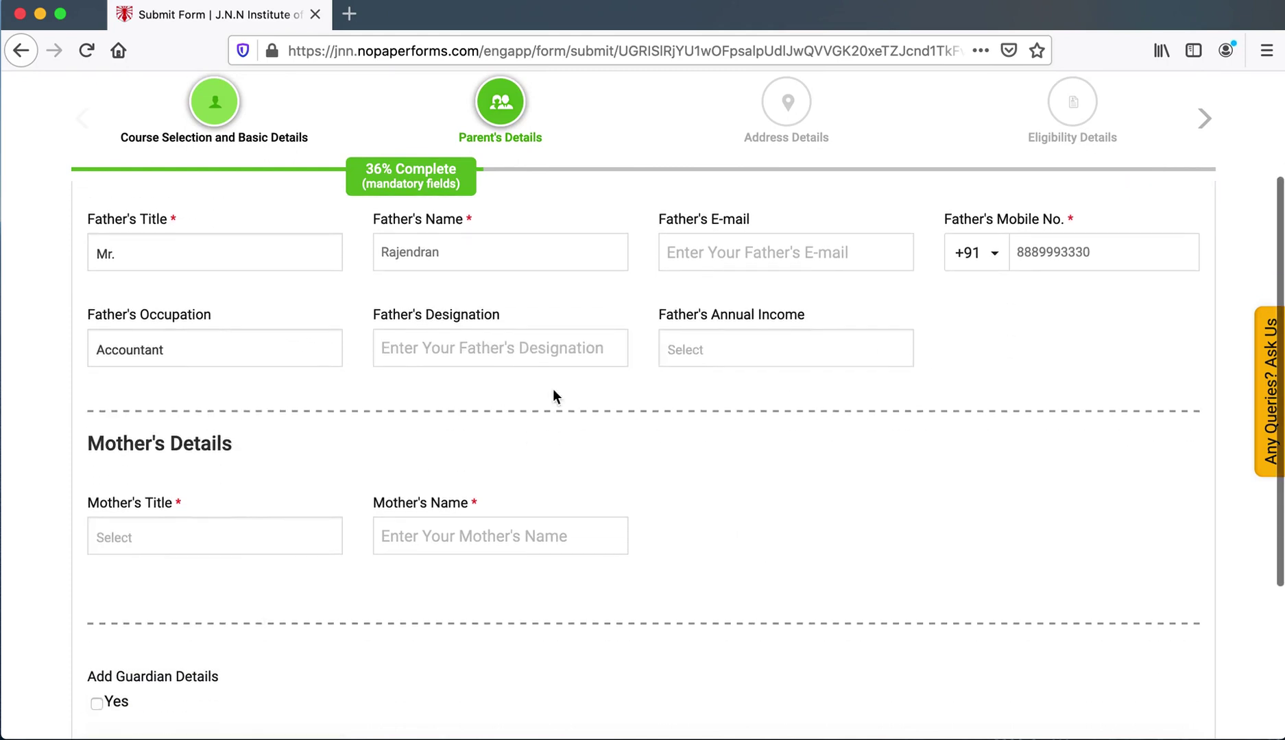
left_click(287, 461)
left_click(188, 547)
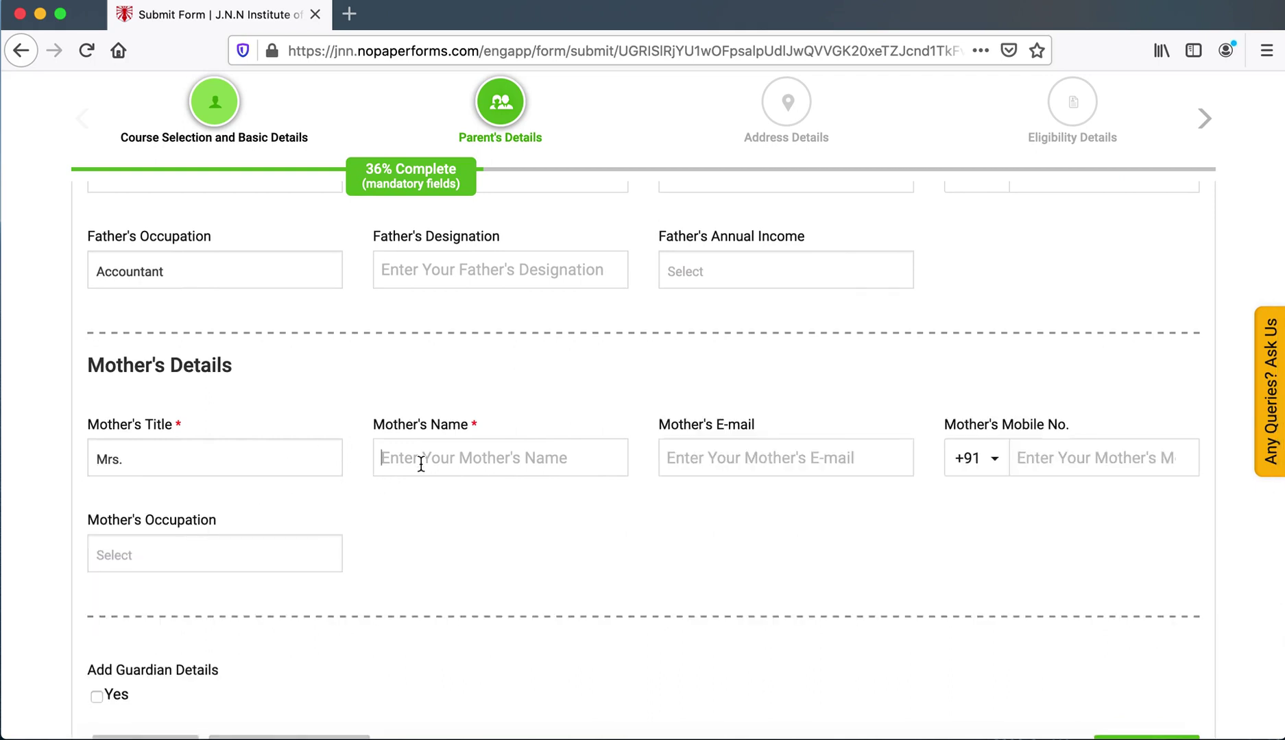
type("Jamuna")
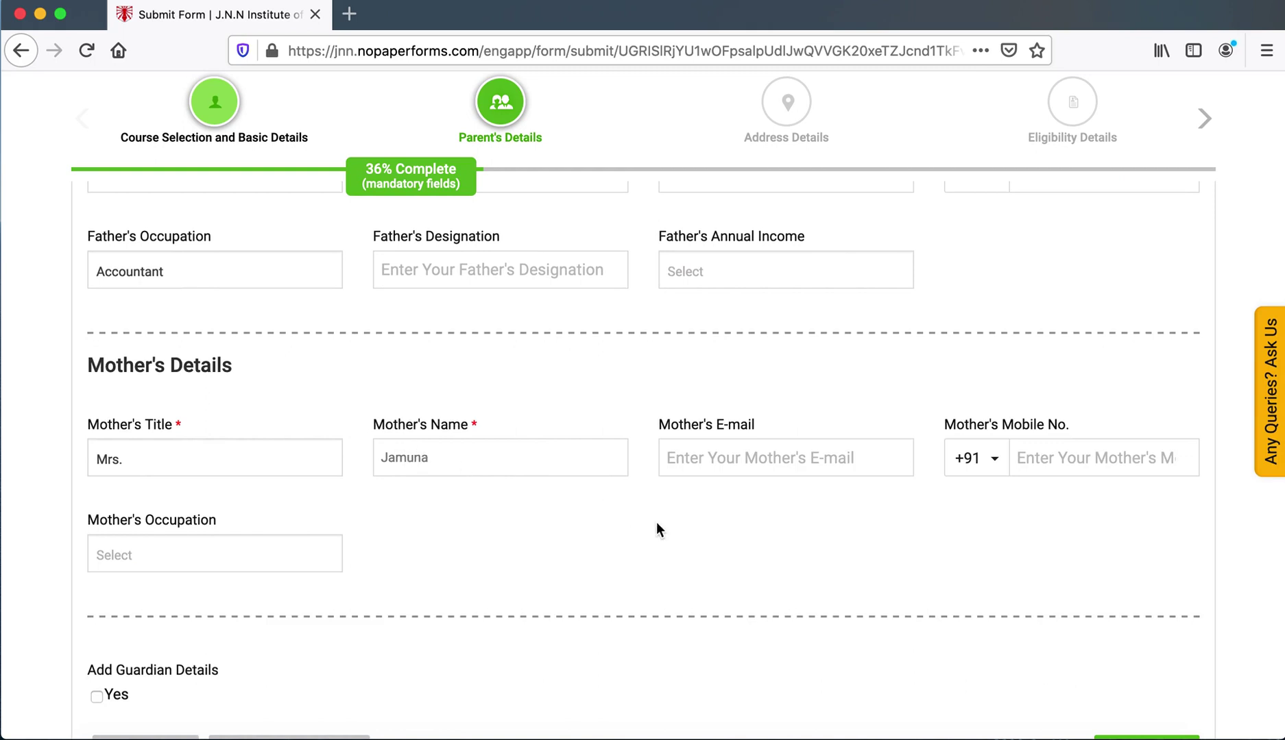
left_click(1042, 458)
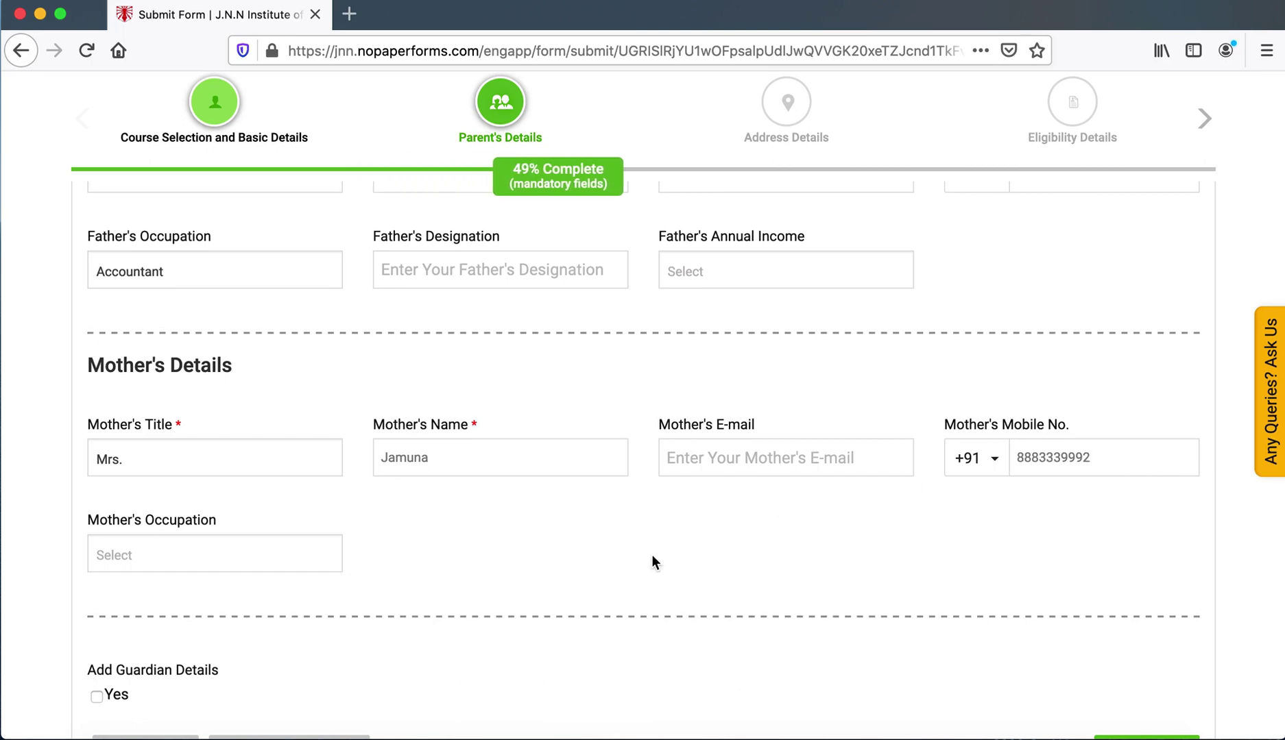
scroll(652, 556, "down", 3)
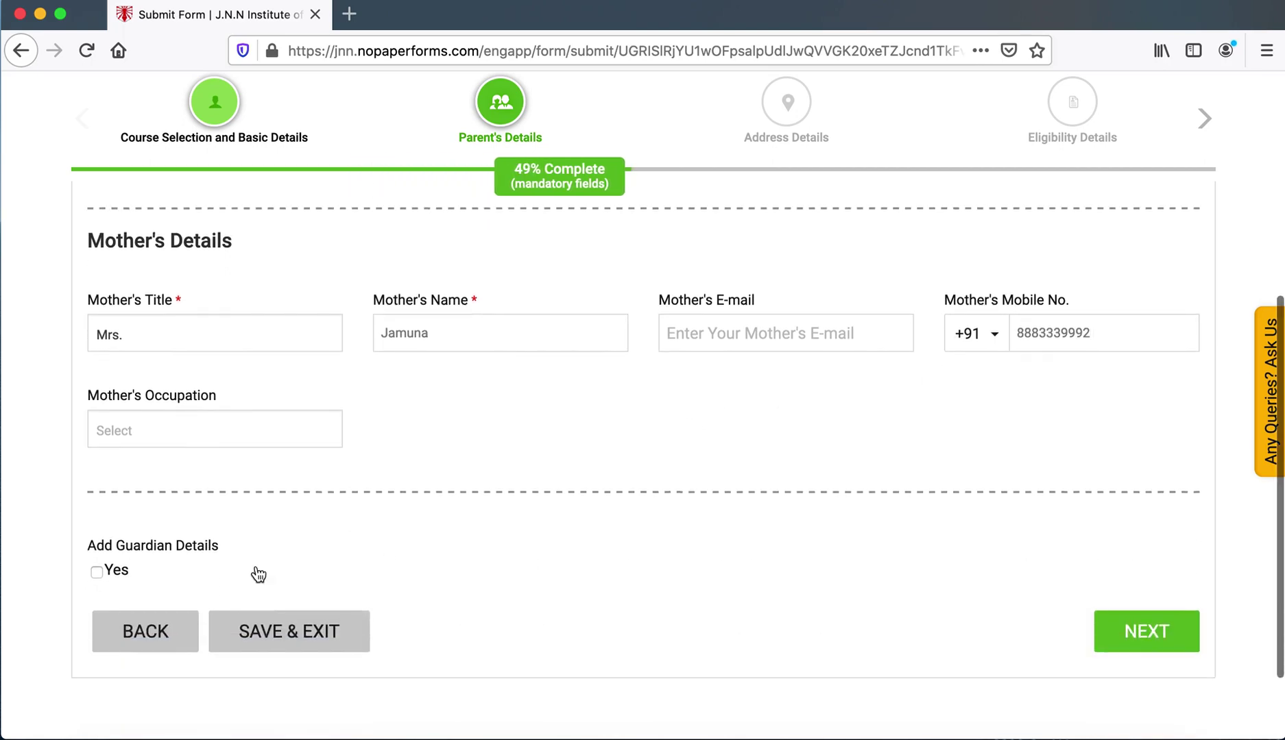
scroll(435, 522, "up", 7)
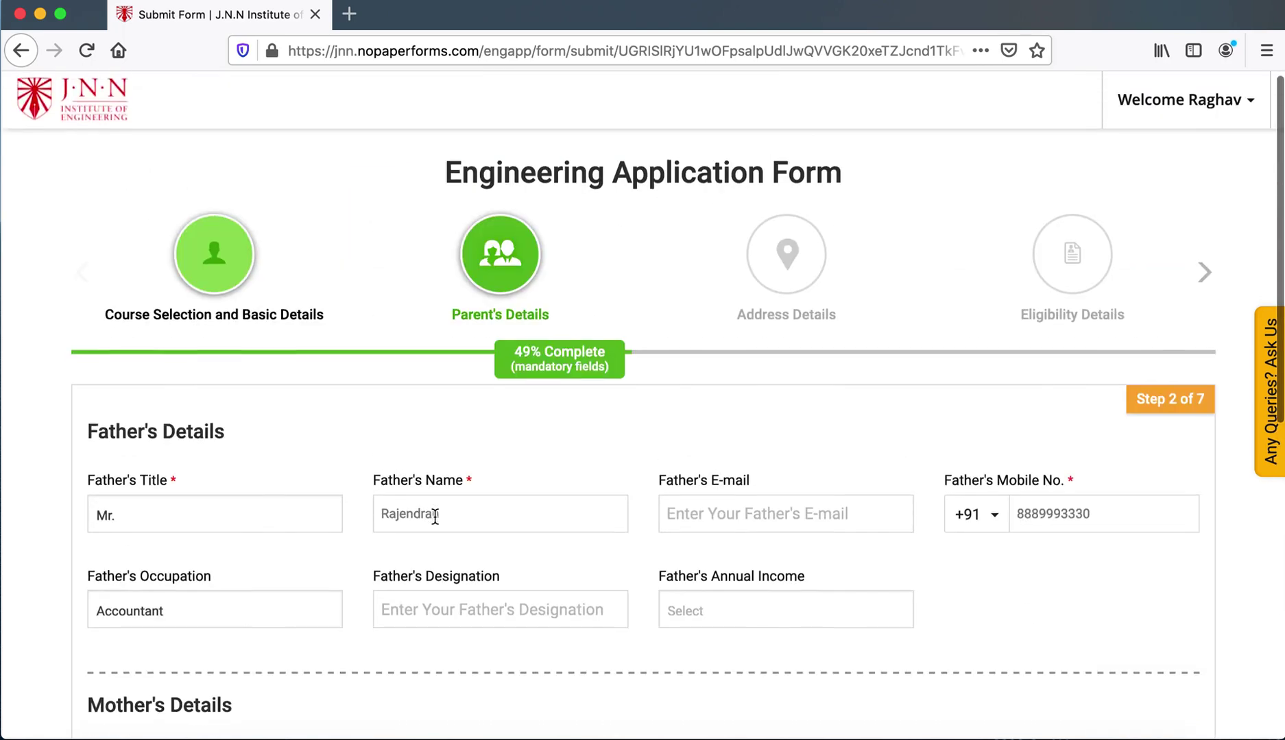
scroll(436, 522, "down", 5)
scroll(433, 523, "down", 3)
- On Address Details, enter the correspondence address lines and pincode
left_click(1145, 641)
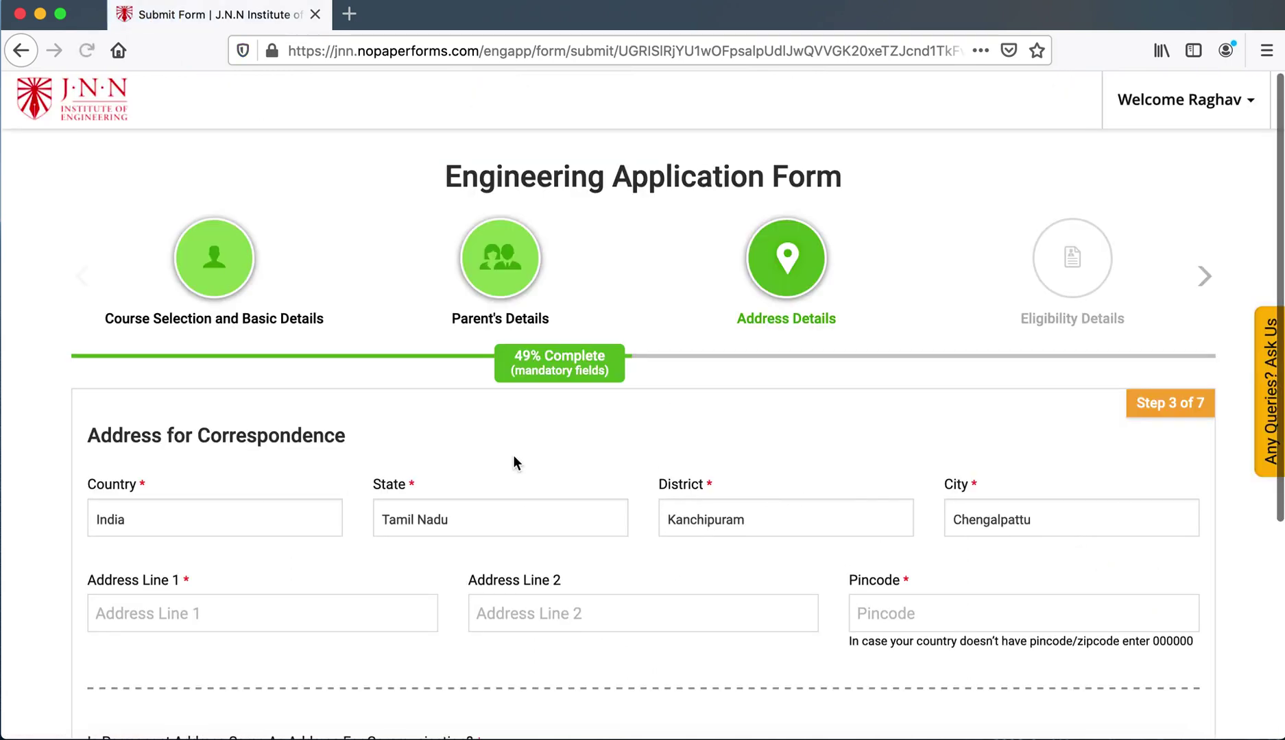
scroll(349, 498, "down", 3)
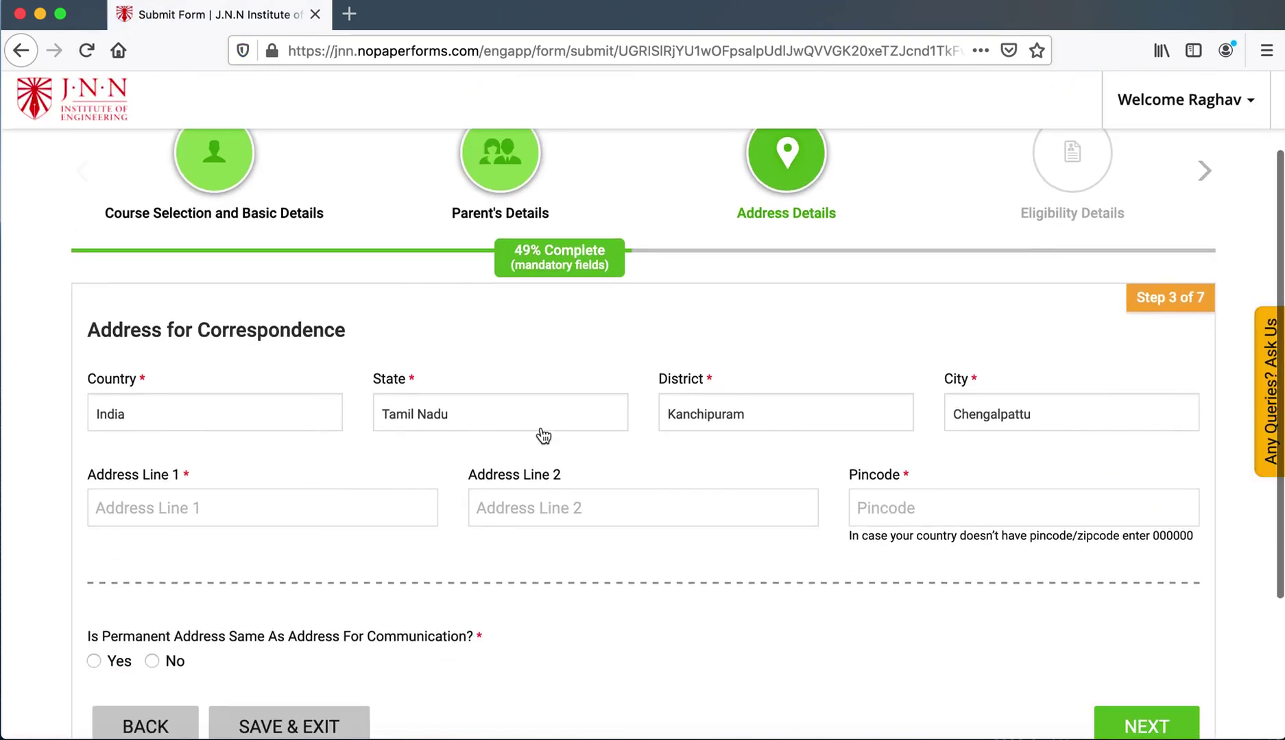
left_click(351, 511)
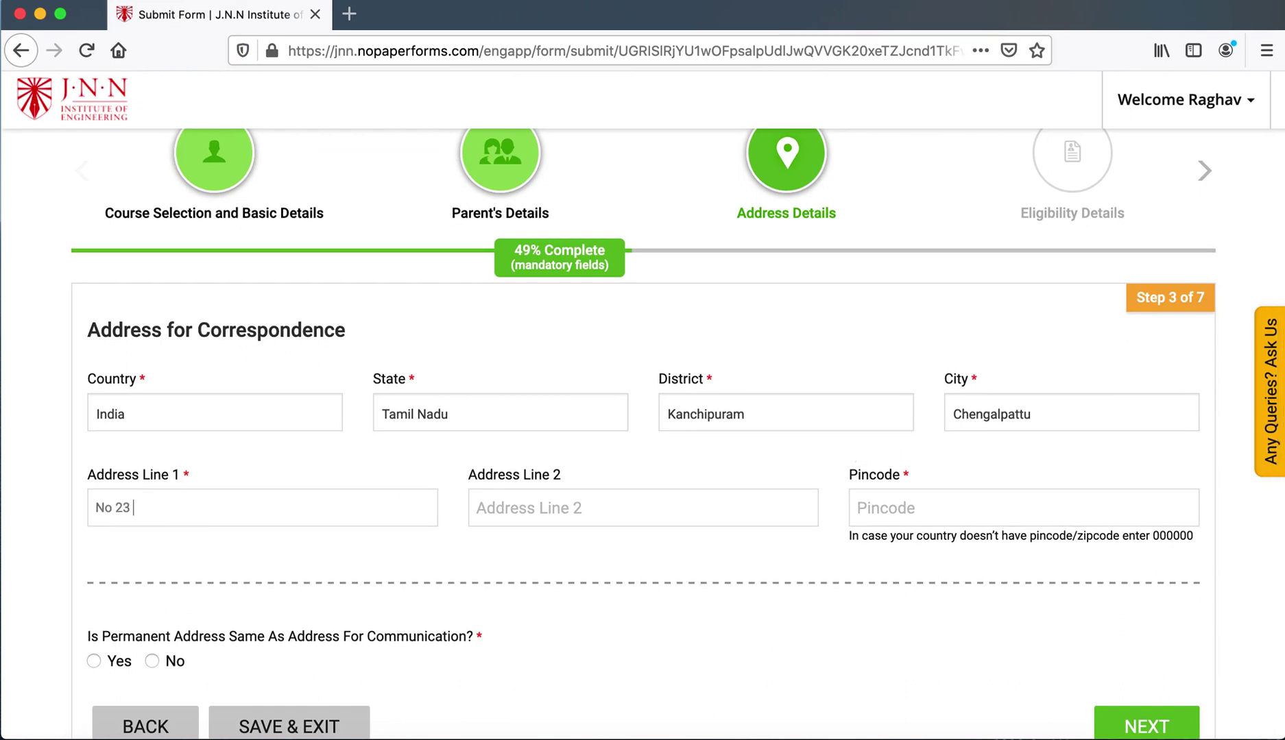
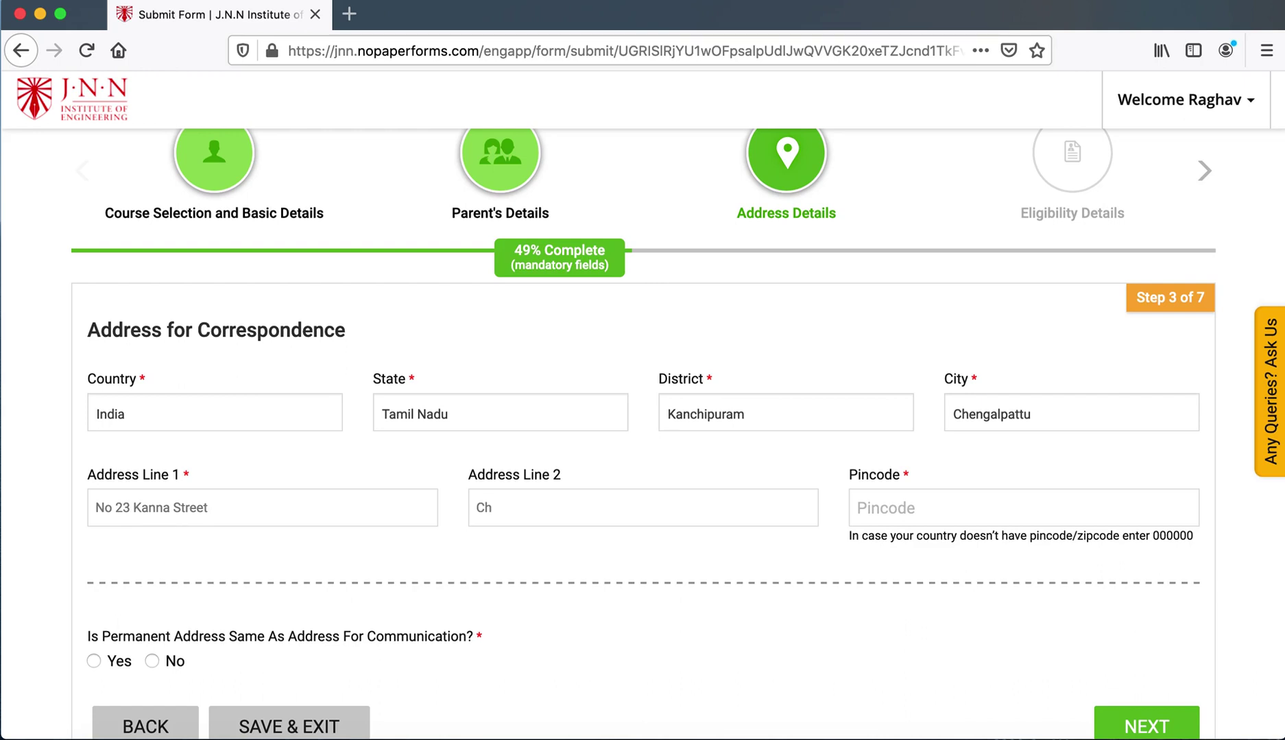
left_click(887, 510)
type("6000")
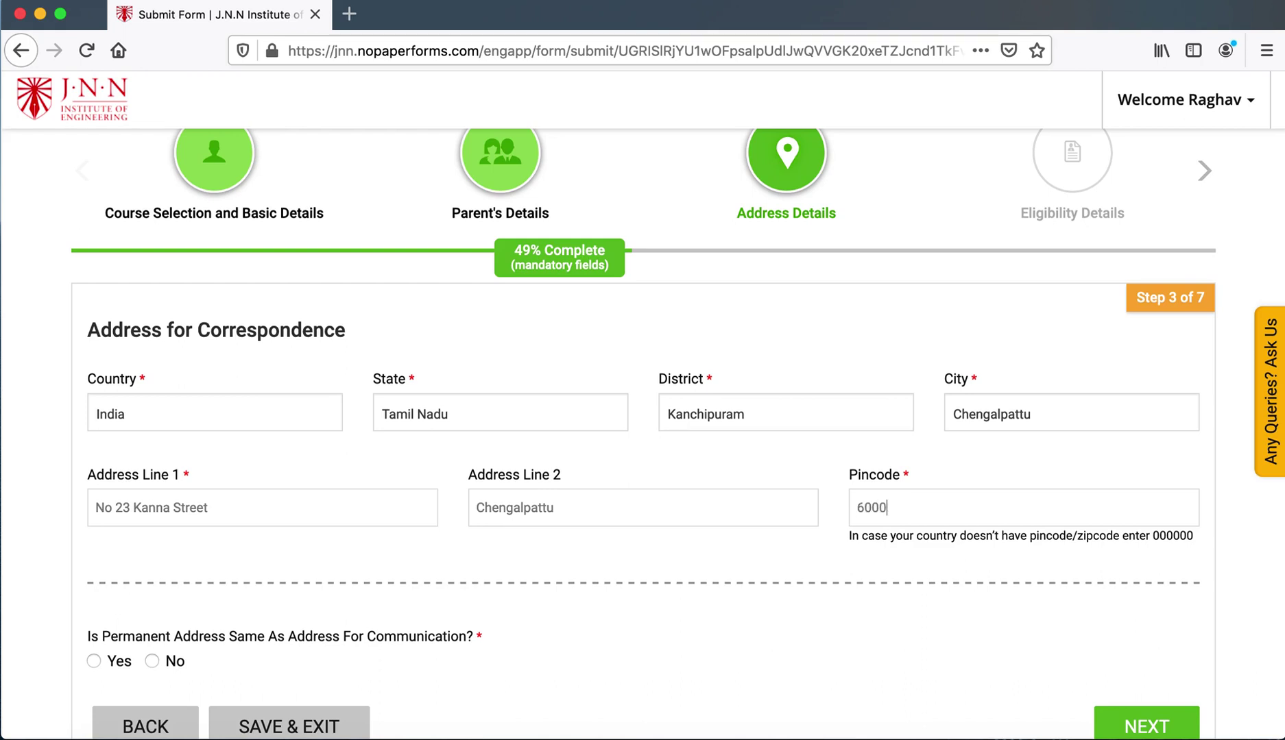
type("42")
- Mark the permanent address as the same as the correspondence address
scroll(740, 575, "down", 3)
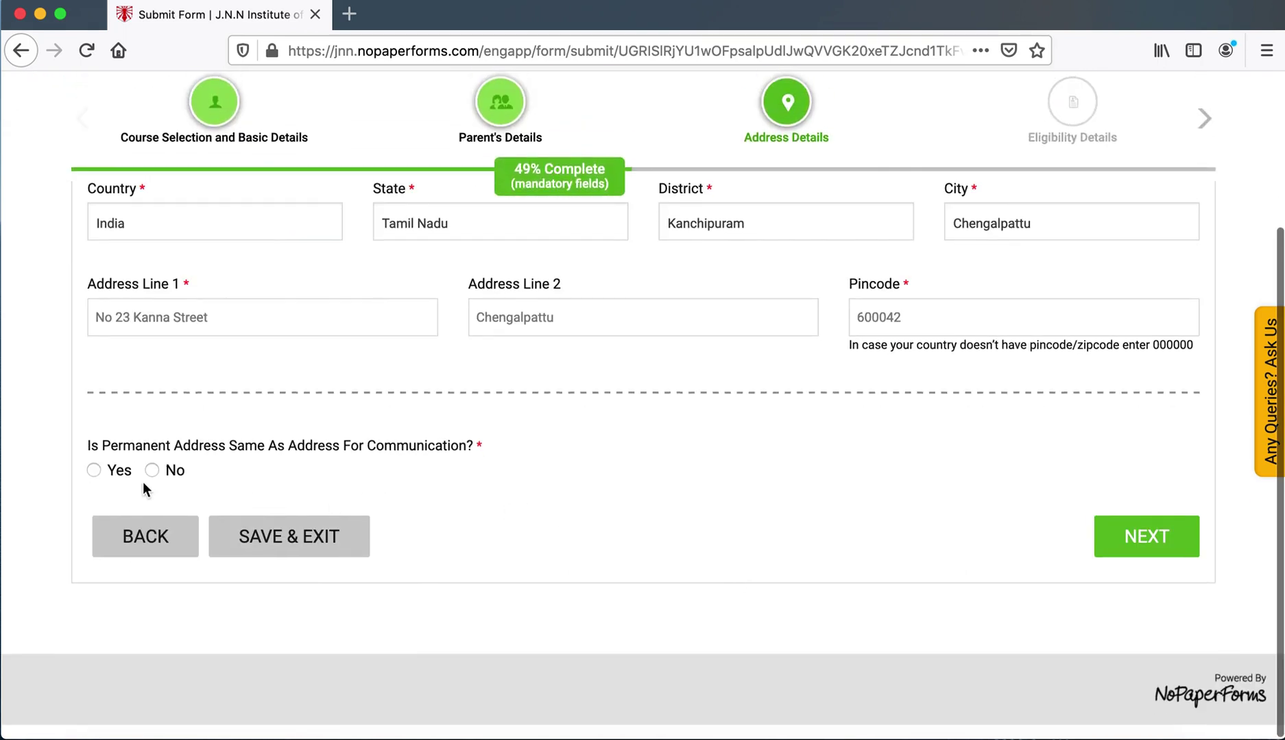
left_click(94, 471)
scroll(681, 547, "up", 2)
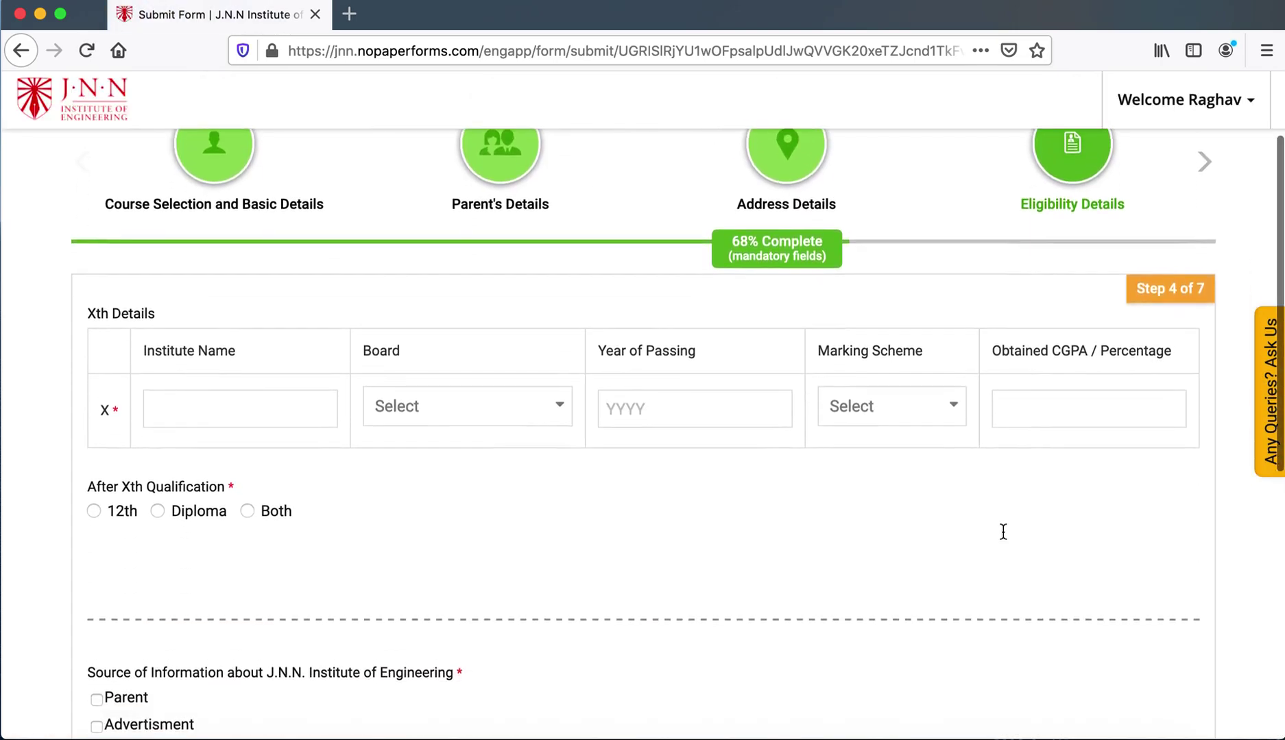
- Enter Xth institute Don Bosco and board Tamil Nadu Board Of Secondary Education
scroll(394, 365, "down", 3)
scroll(393, 365, "up", 2)
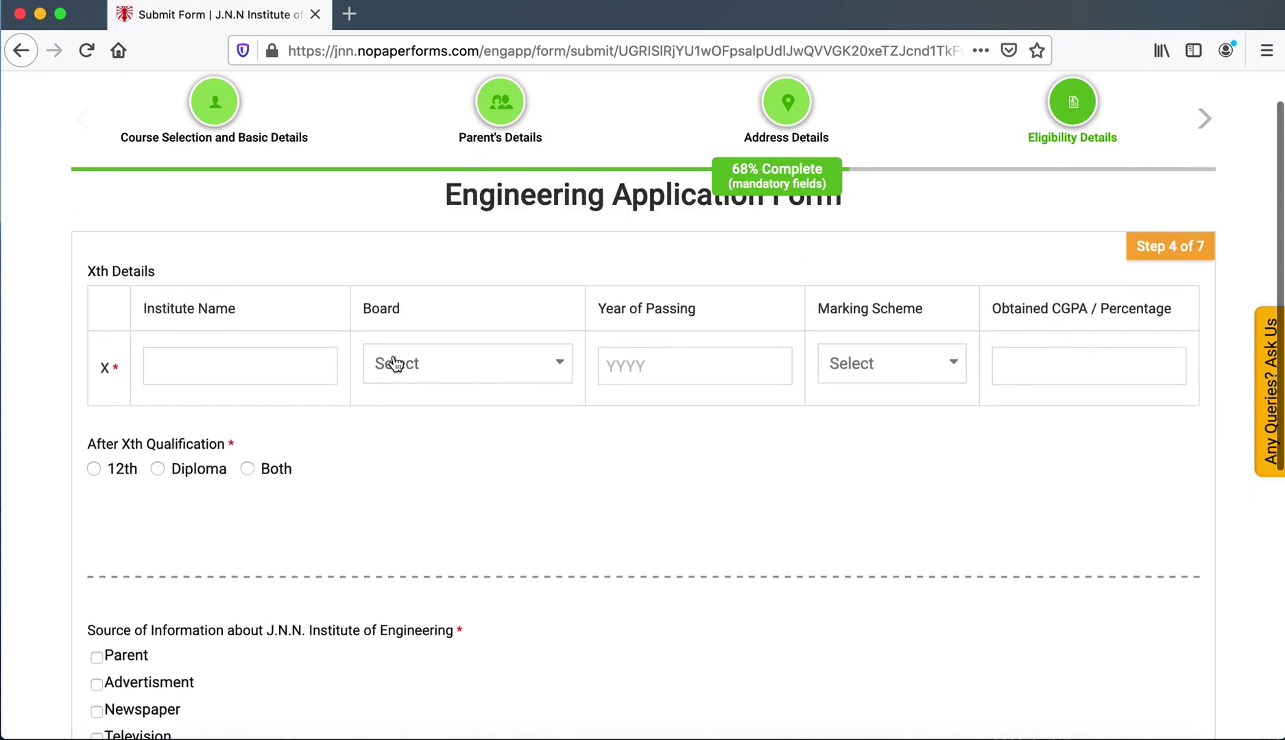
left_click(258, 373)
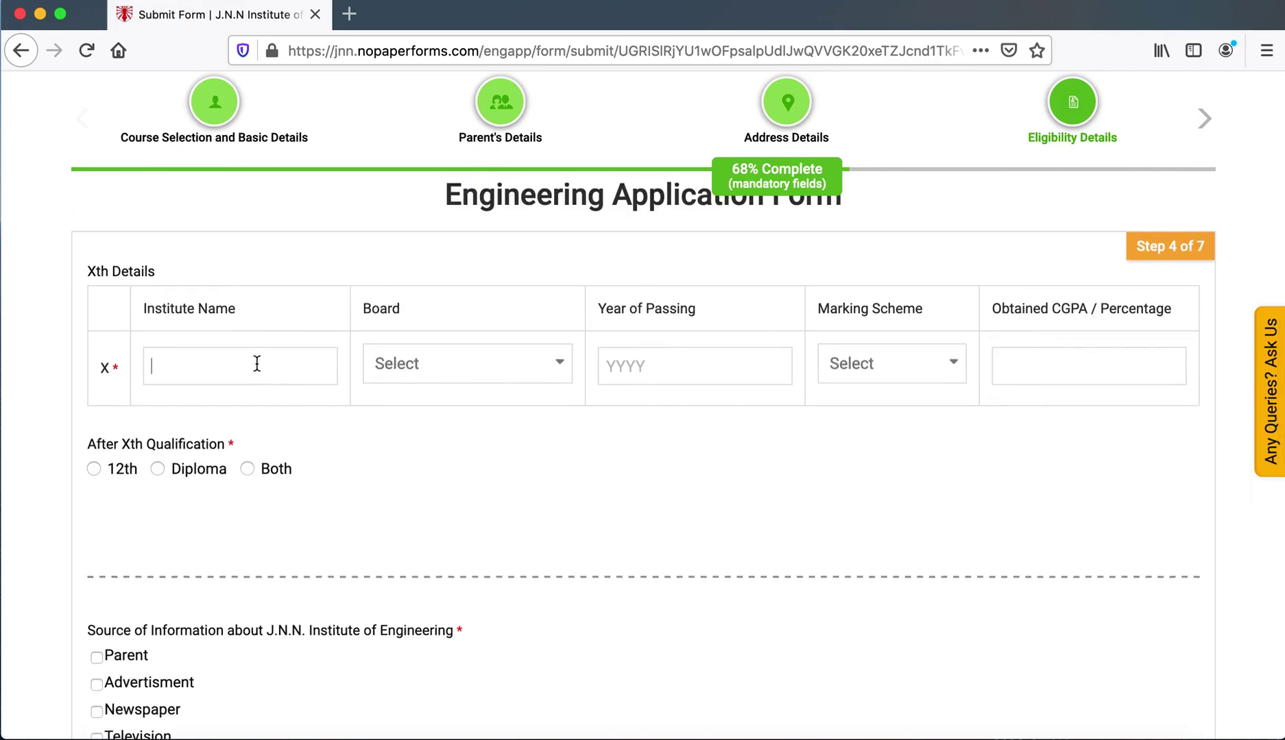
type("Don Bosco")
left_click(477, 361)
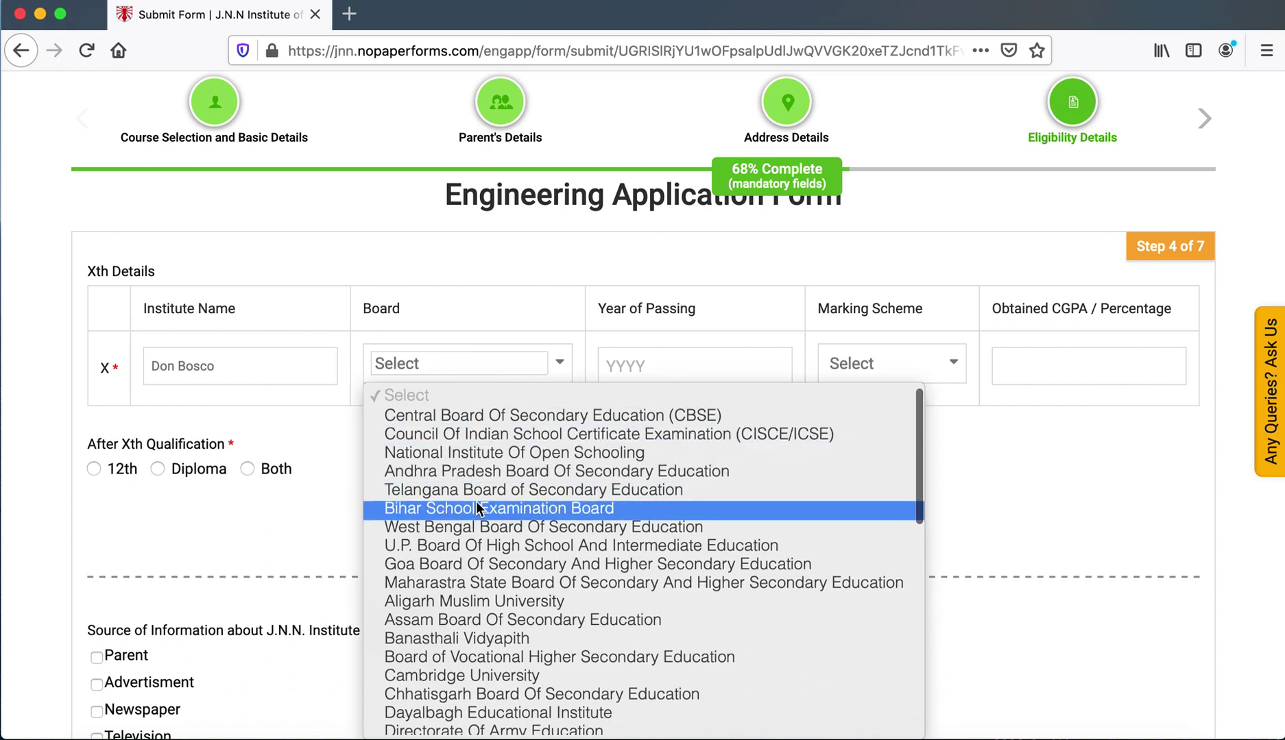
scroll(476, 501, "down", 5)
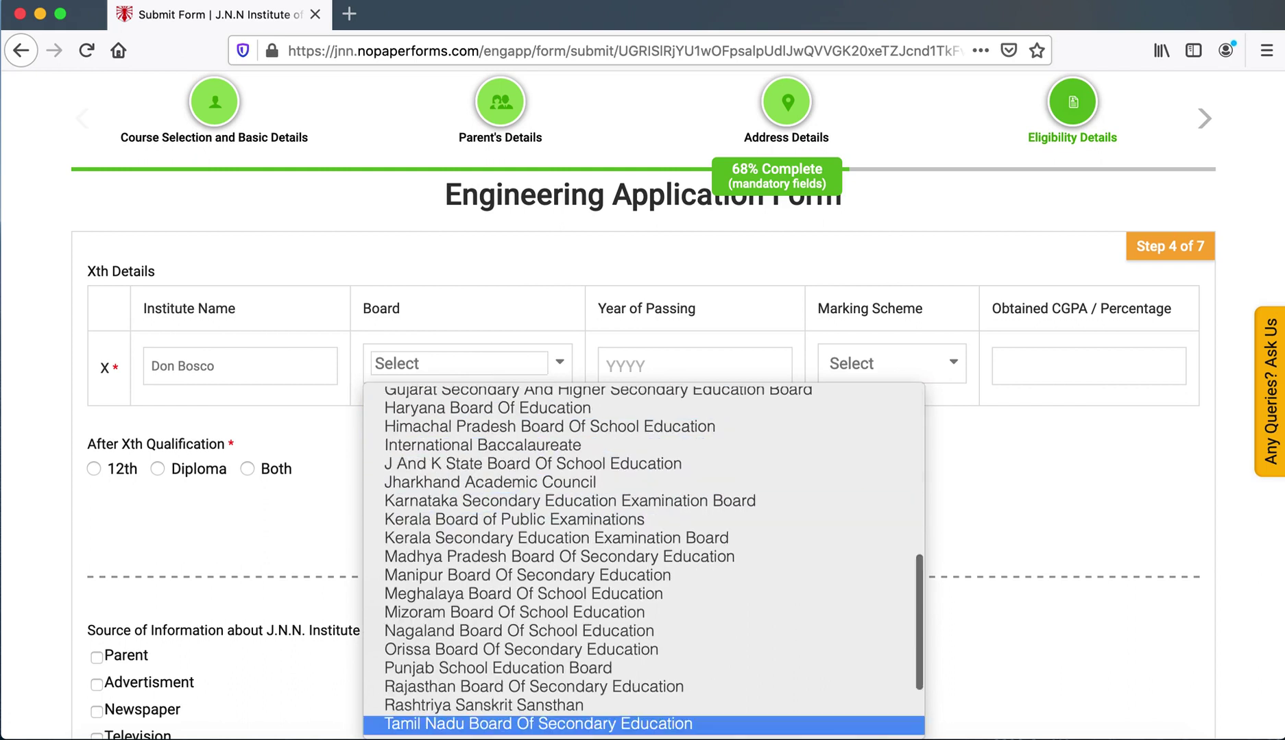
left_click(542, 724)
- Set Xth passing year 2018, Percentage marking scheme and 75 obtained
left_click(676, 381)
left_click(676, 449)
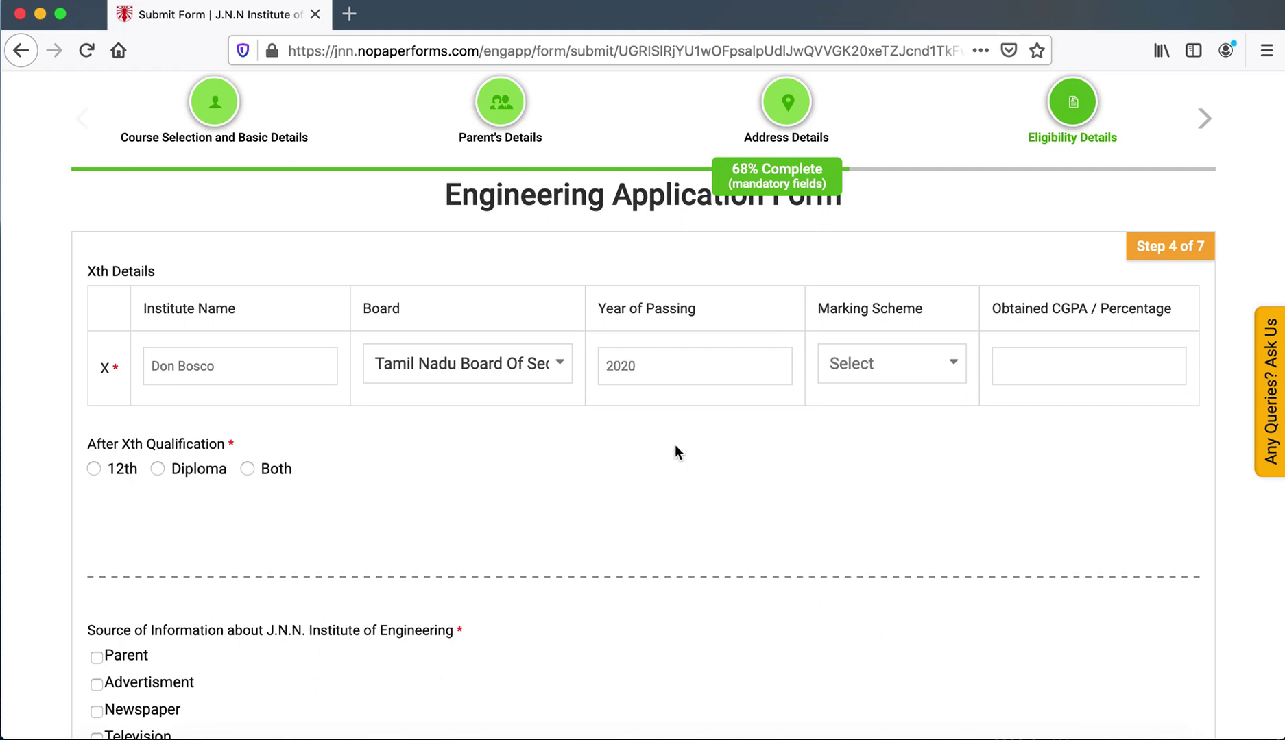
left_click(659, 374)
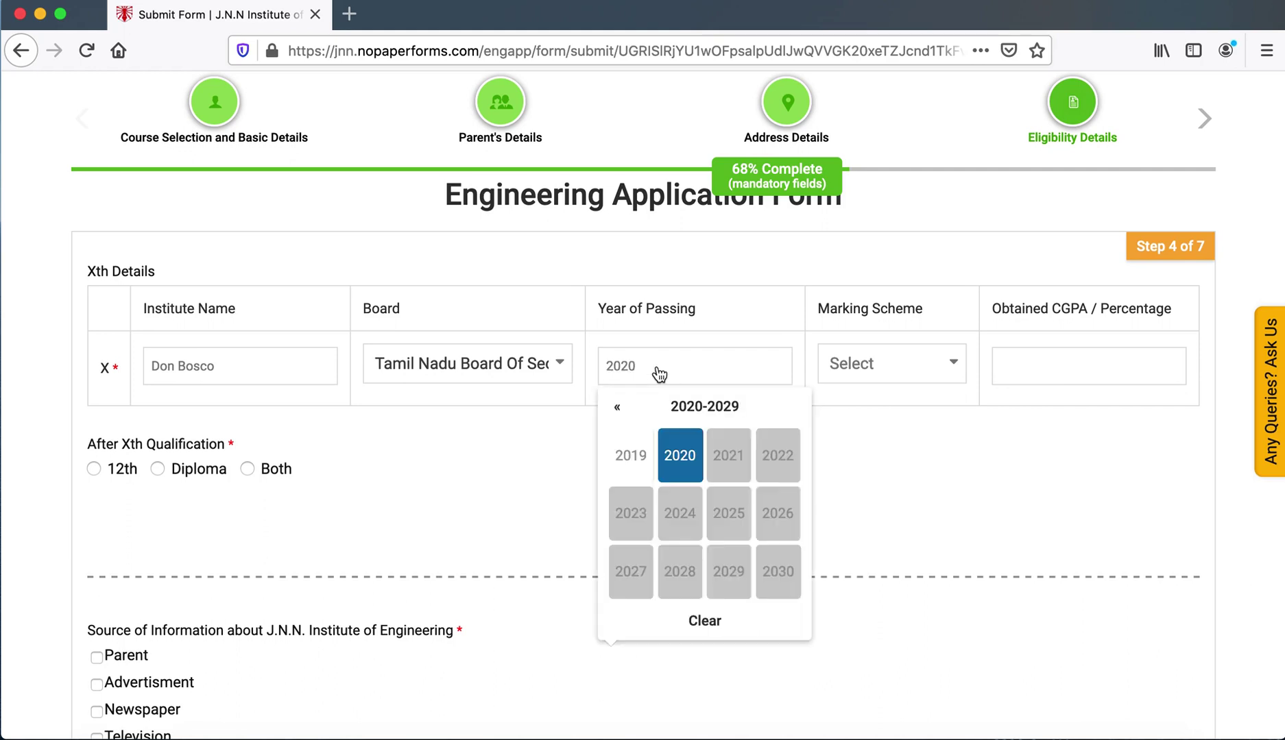
left_click(616, 408)
left_click(680, 571)
left_click(953, 362)
left_click(934, 383)
left_click(1049, 361)
type("75")
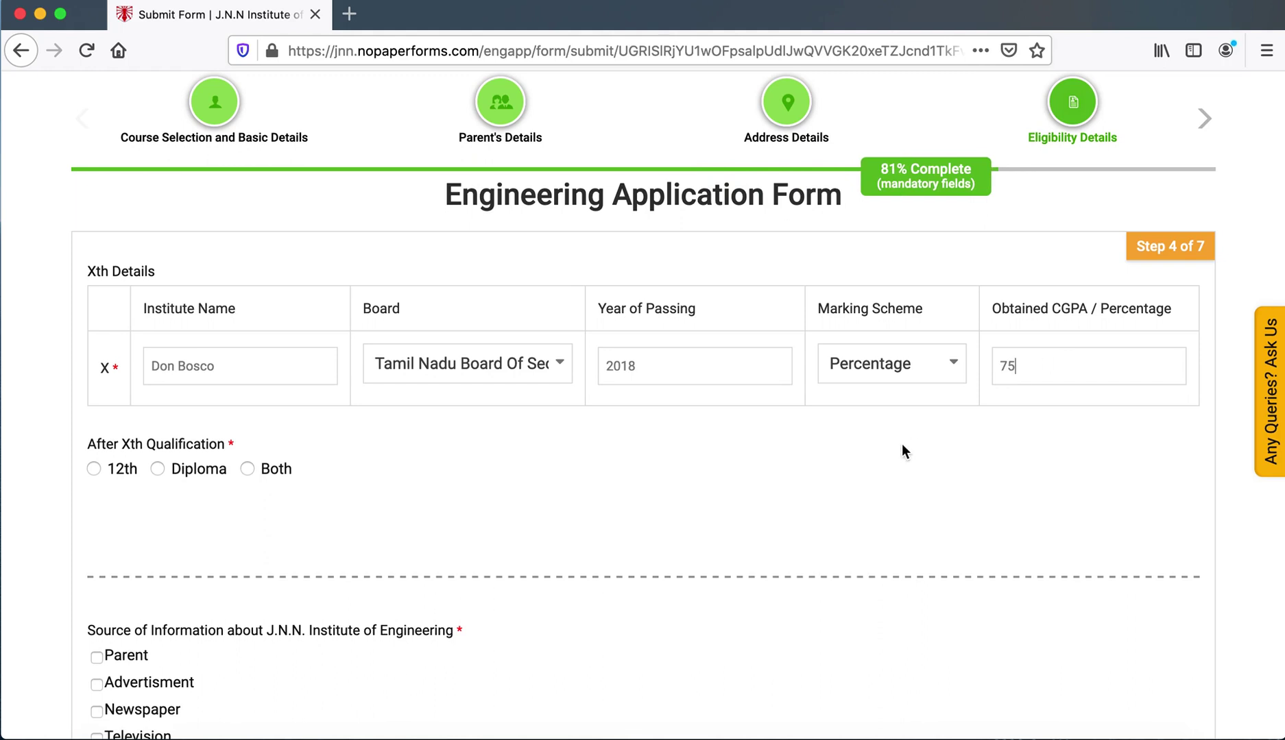
- Select 12th as the qualification after Xth with result status Awaited
left_click(96, 469)
scroll(344, 521, "down", 2)
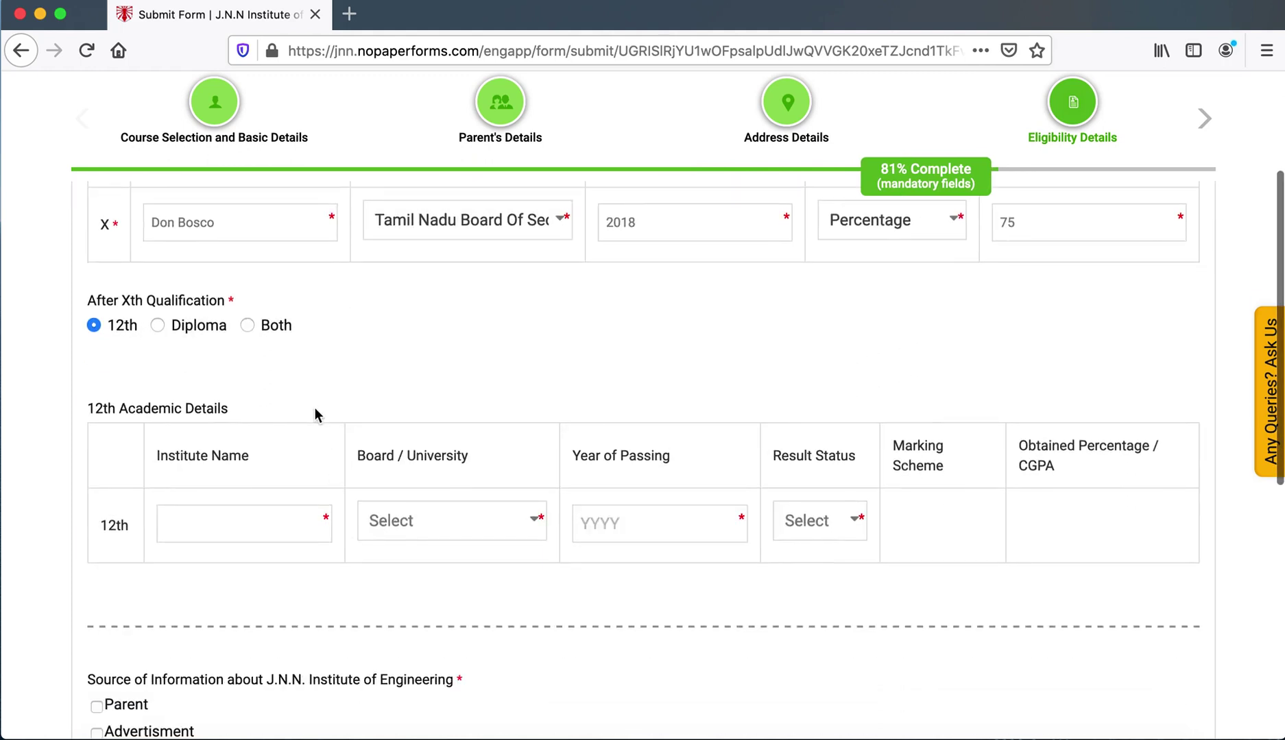
scroll(314, 407, "up", 1)
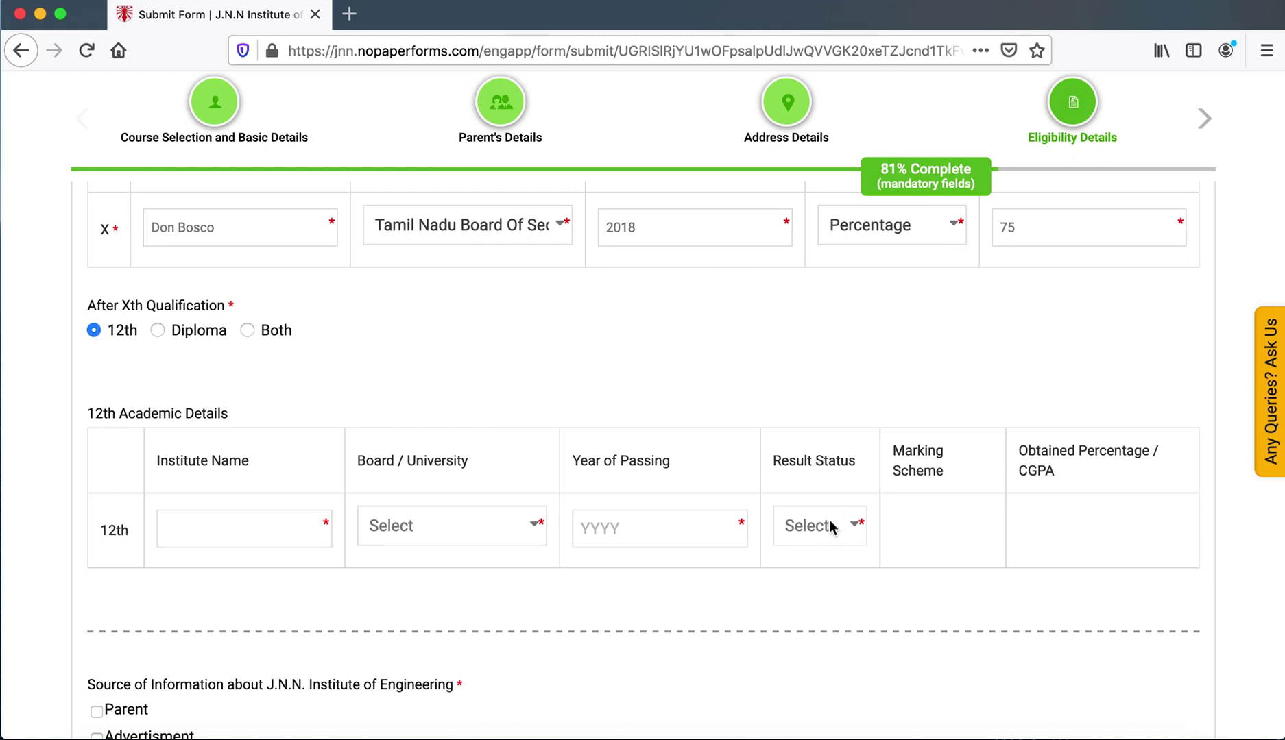
scroll(830, 528, "down", 2)
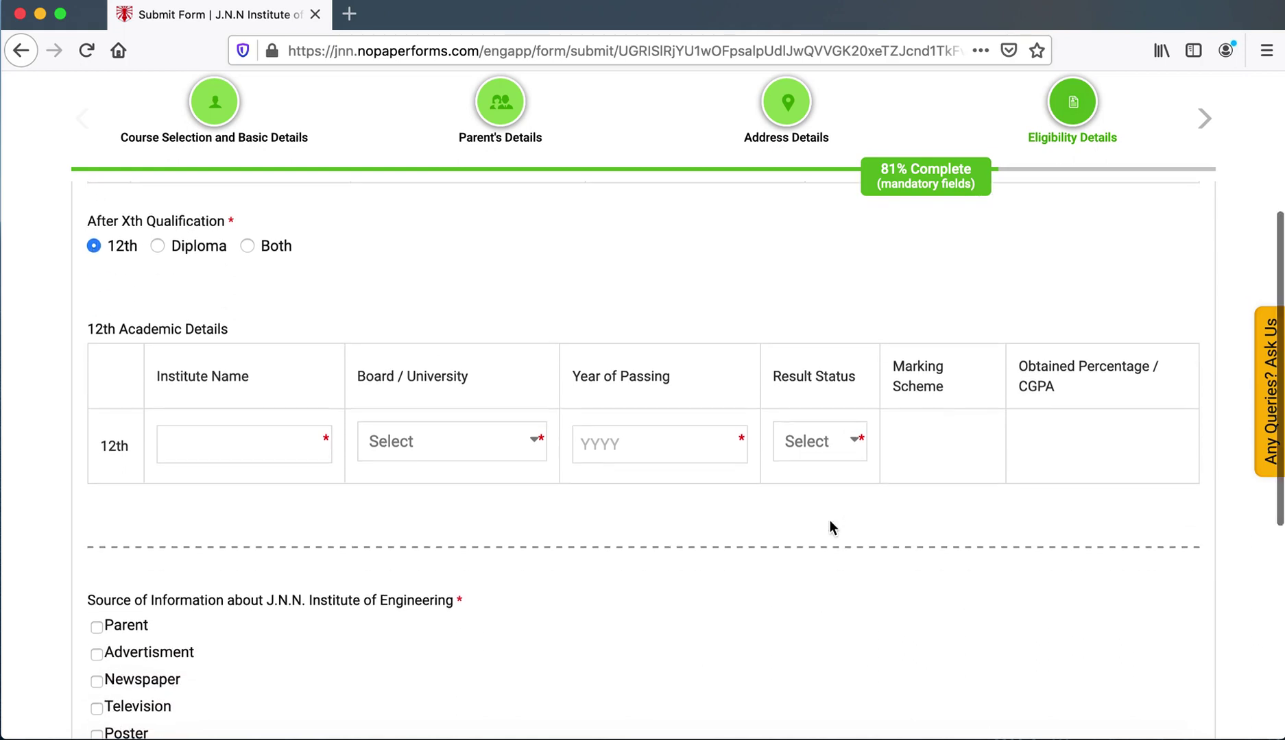
left_click(837, 443)
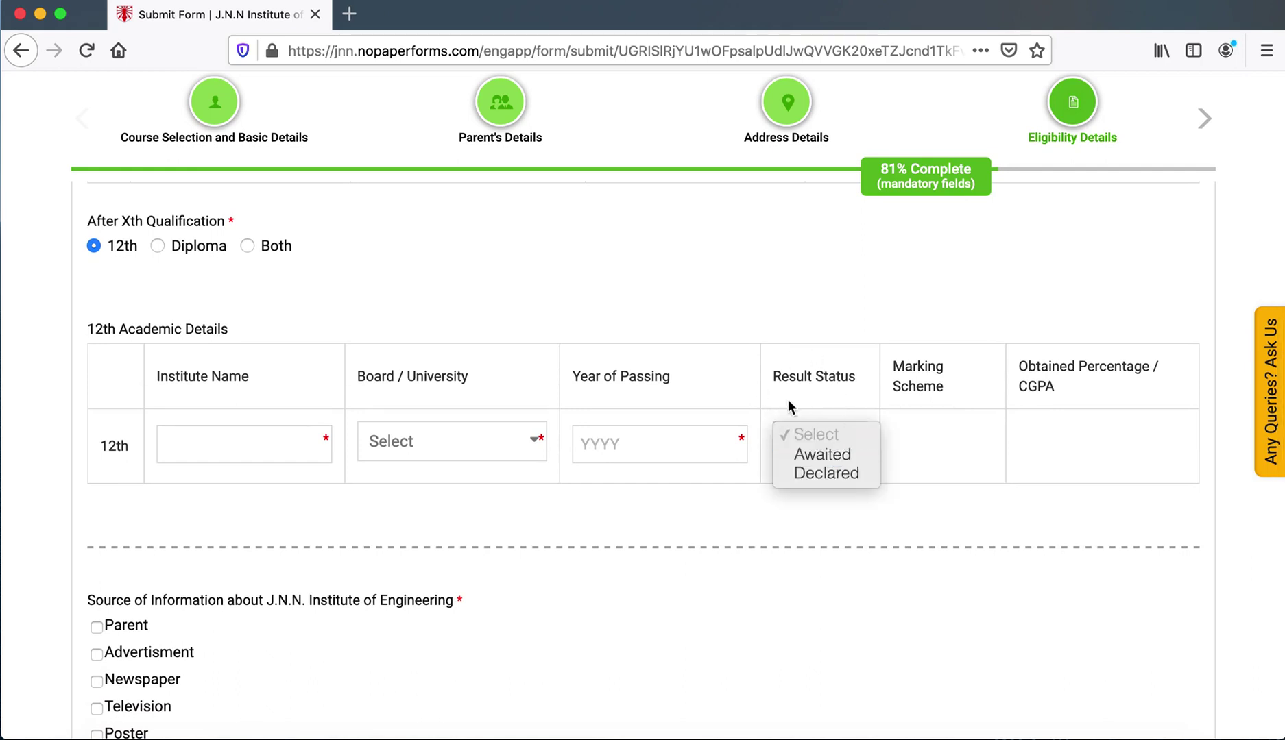
left_click(822, 454)
- Tick Poster as the information source
scroll(767, 507, "down", 3)
scroll(767, 513, "down", 3)
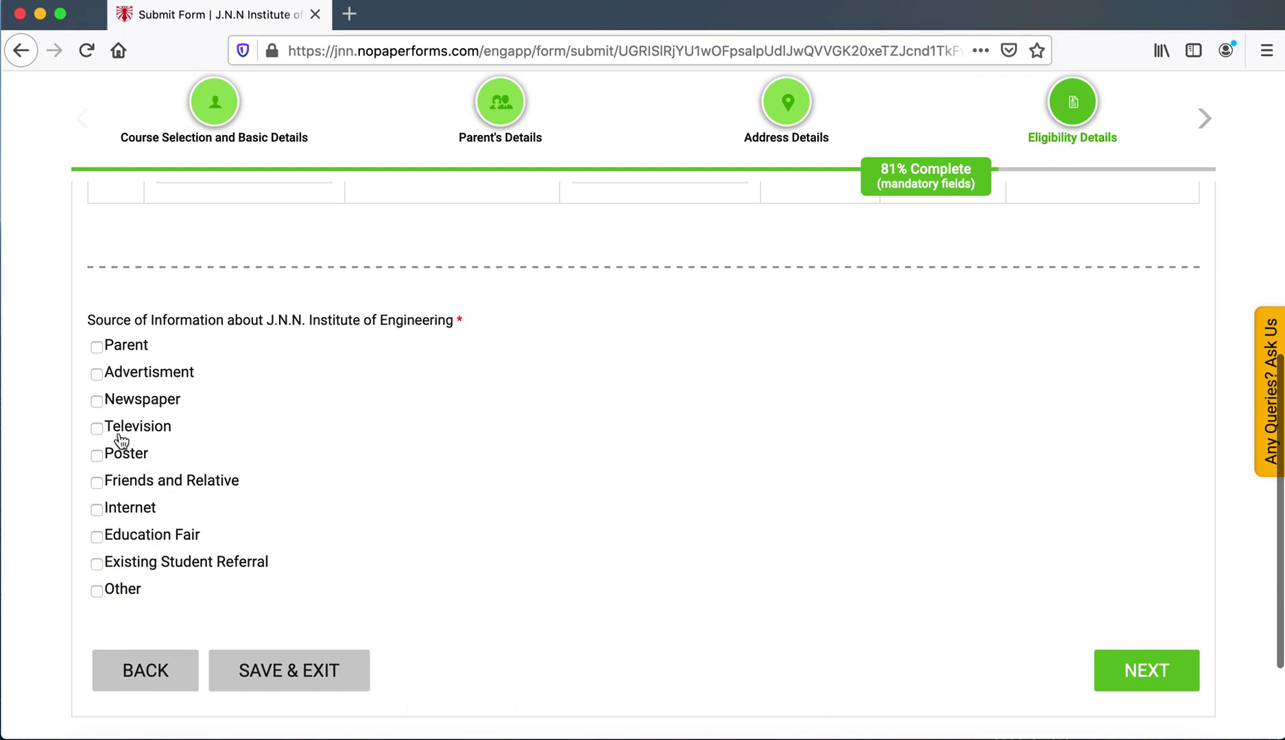
left_click(100, 403)
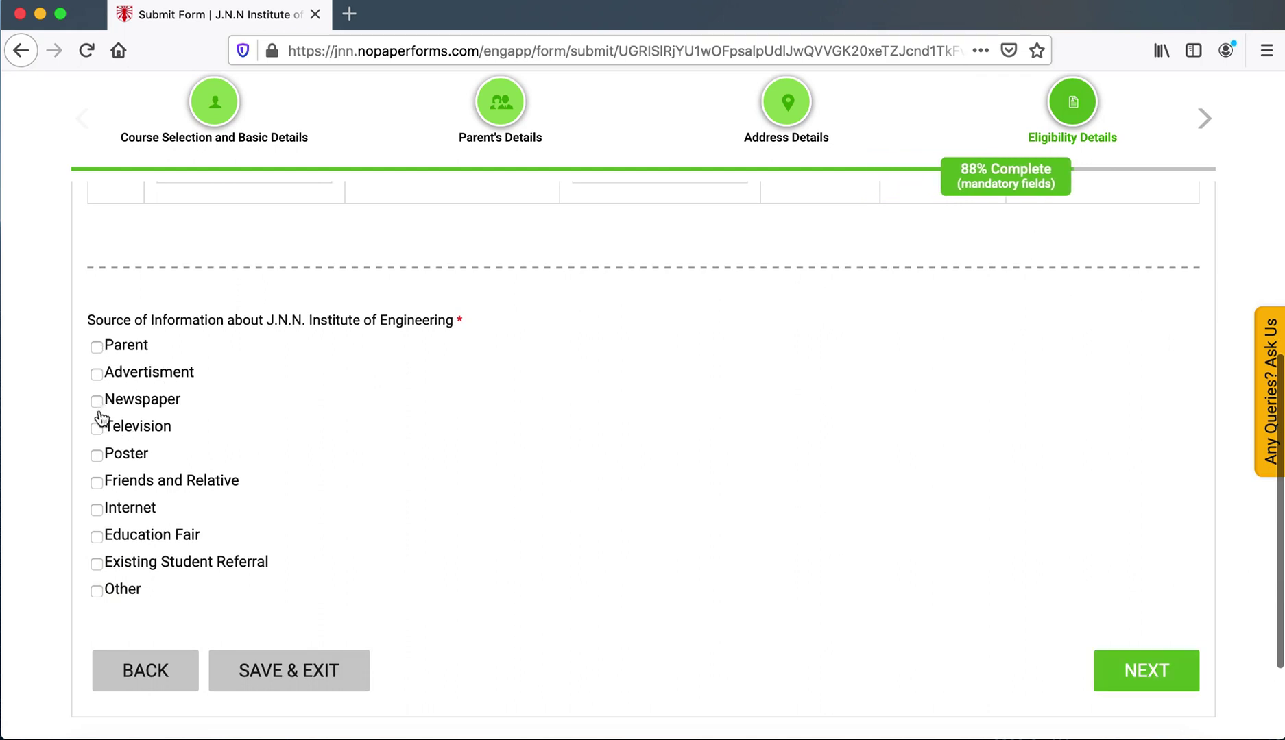
left_click(96, 455)
scroll(245, 540, "down", 2)
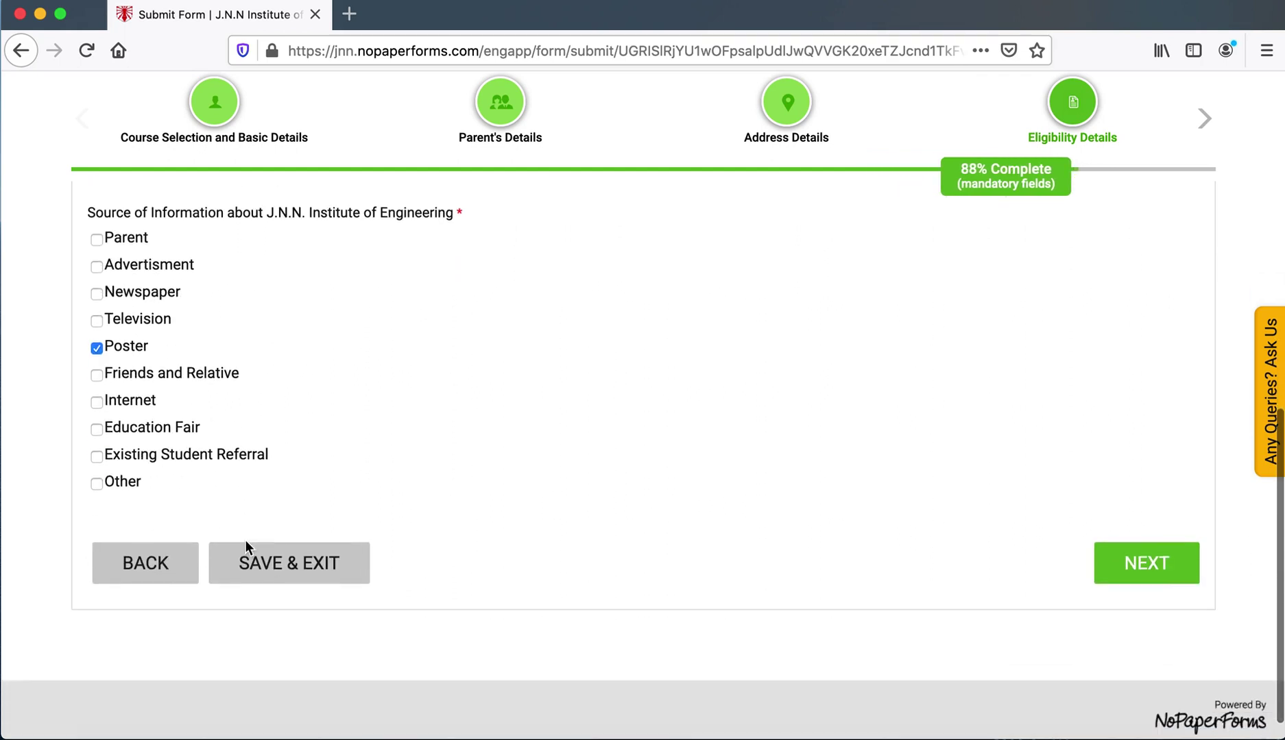
- Fill the flagged 12th fields: institute 'Don Bosco', Tamil Nadu Board Of Higher Secondary Education, passing year 2020
left_click(1132, 561)
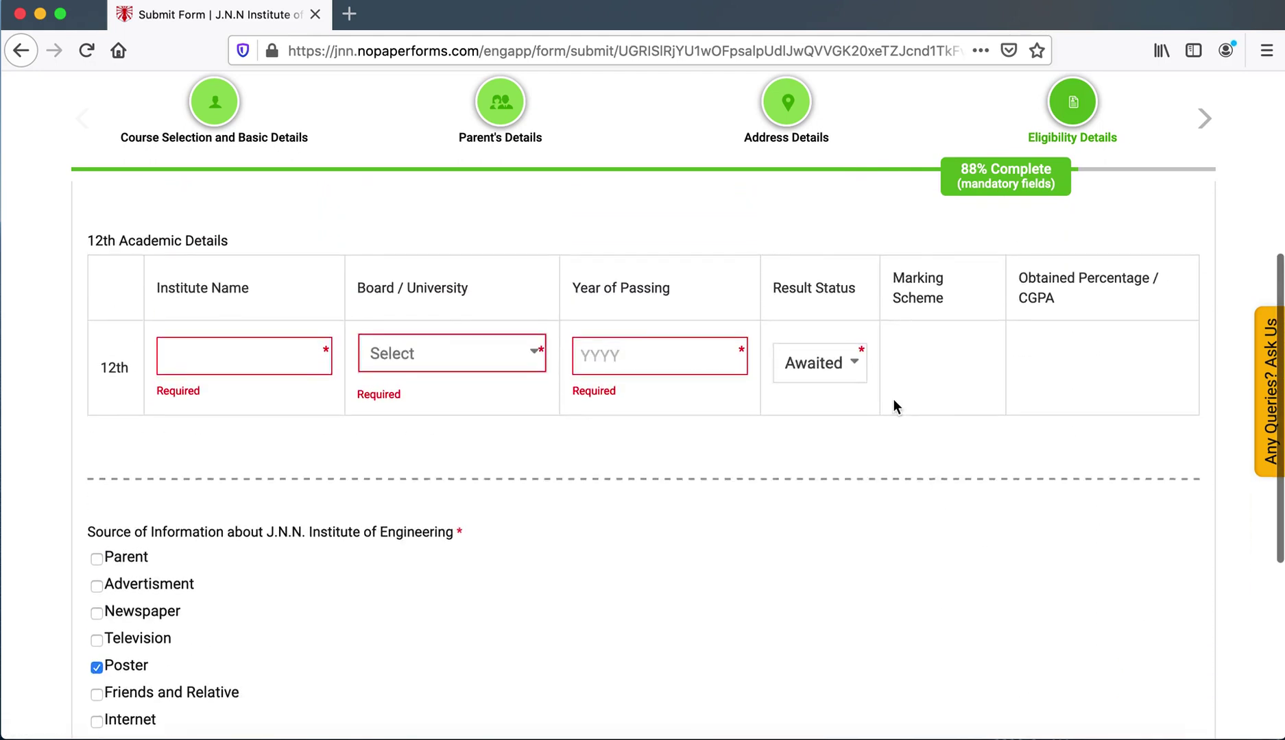
left_click(289, 348)
type("Don Bosco")
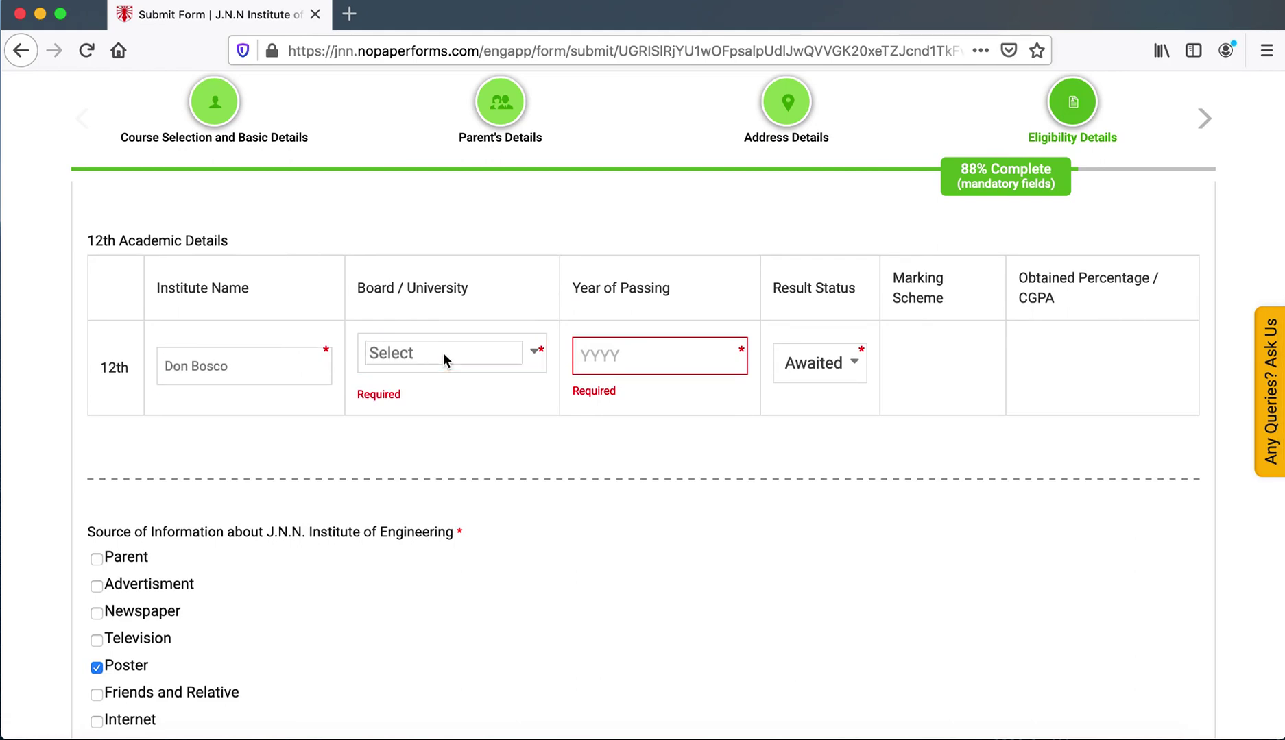
left_click(442, 353)
key("t")
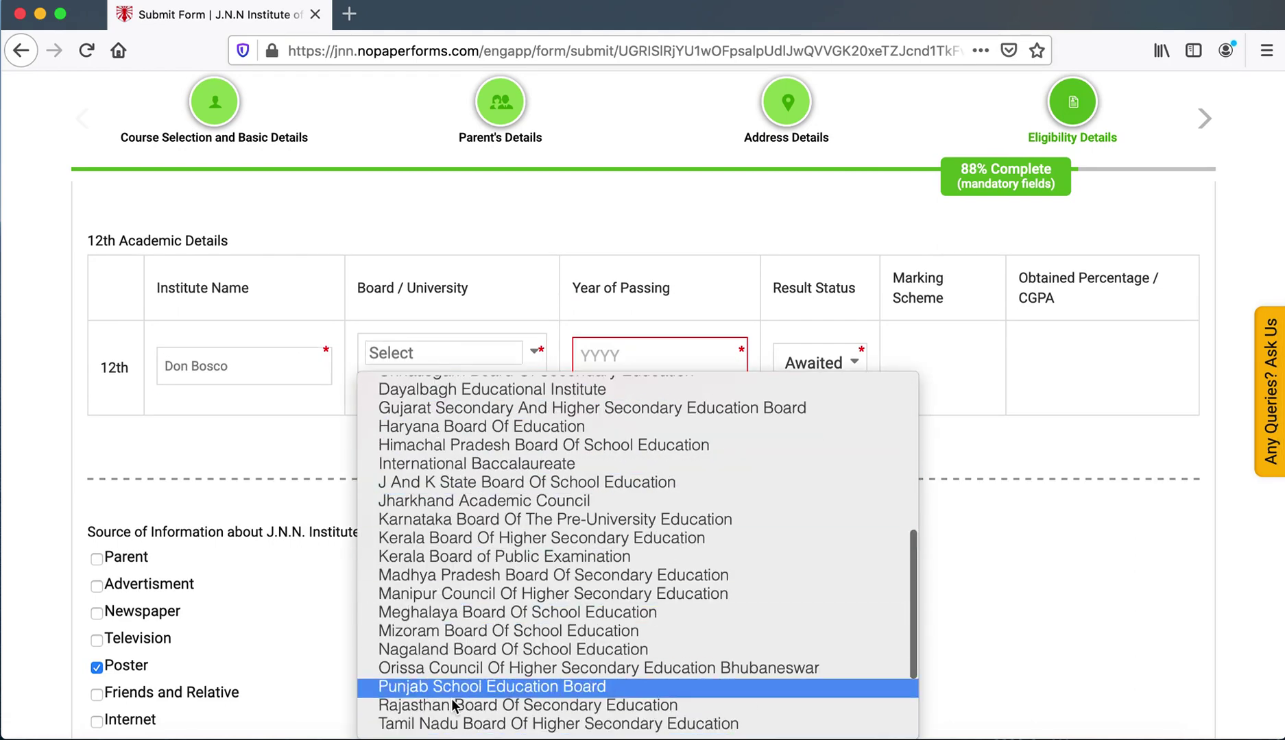
left_click(445, 724)
left_click(722, 368)
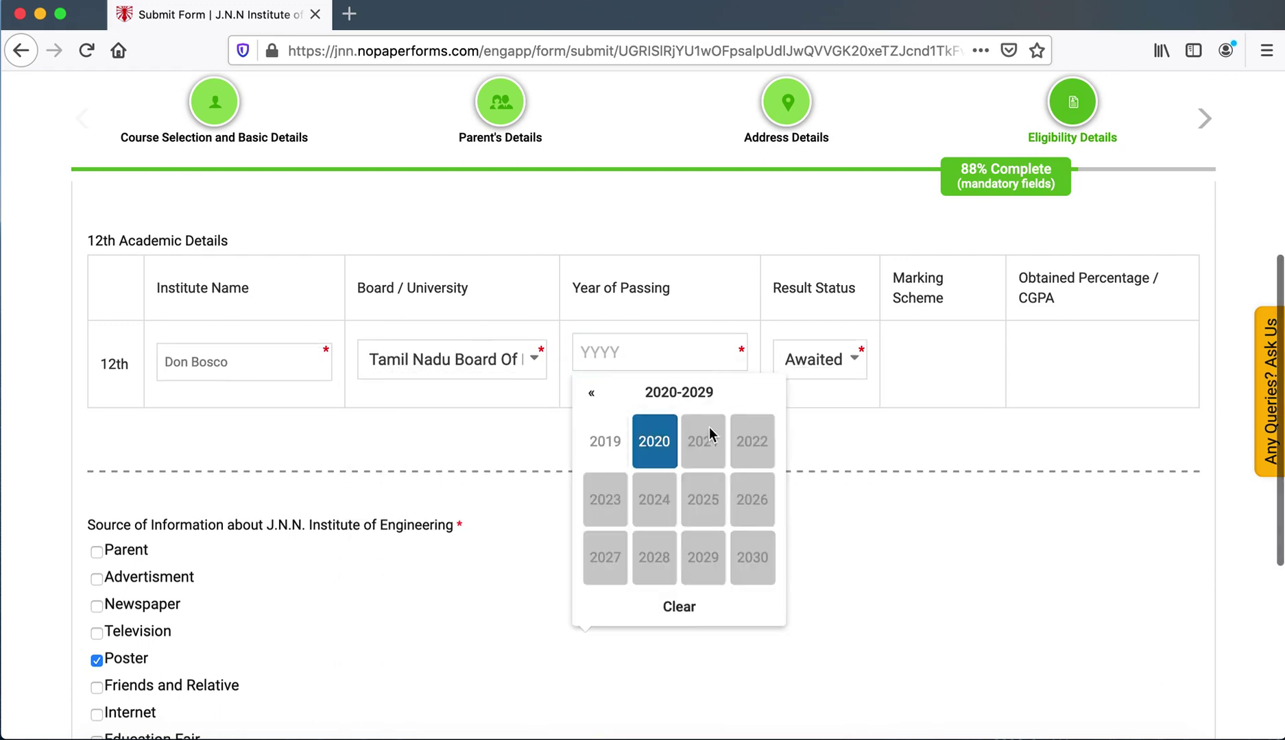
left_click(650, 444)
scroll(716, 434, "down", 5)
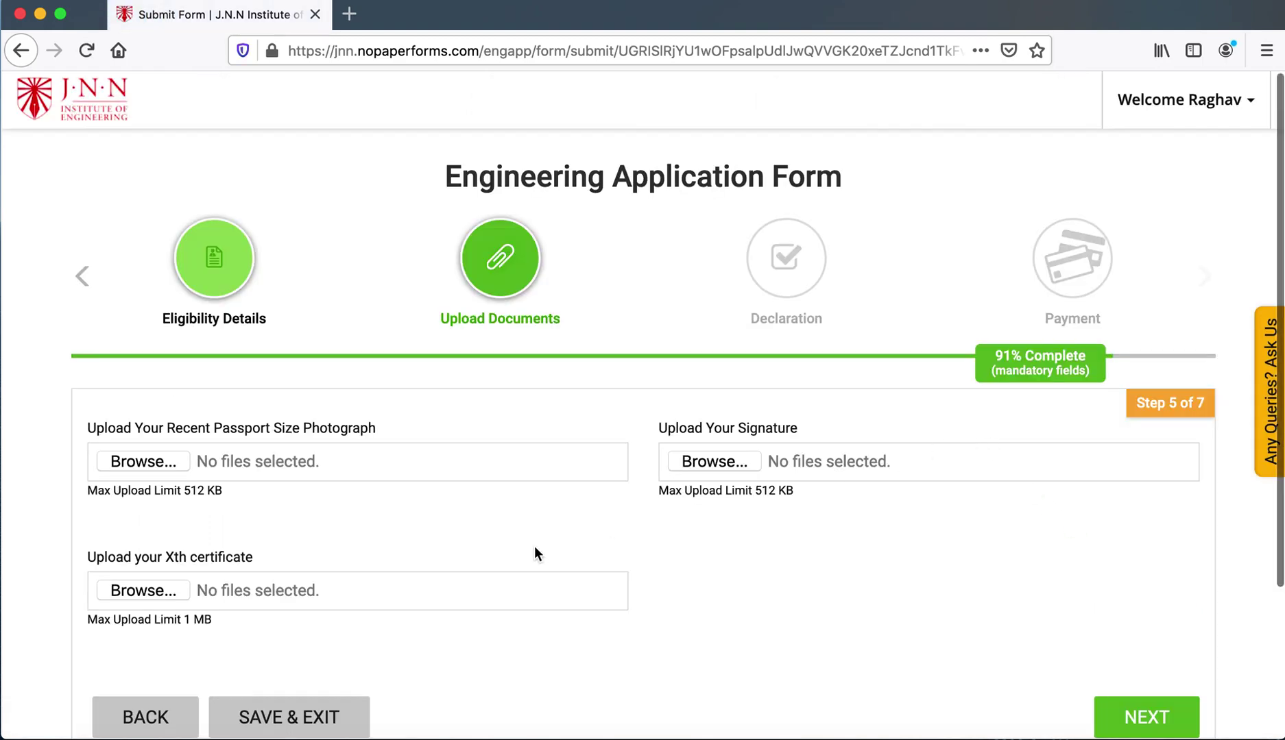
- Skip the Upload Documents page with no files attached and continue to the Declaration
scroll(534, 545, "down", 3)
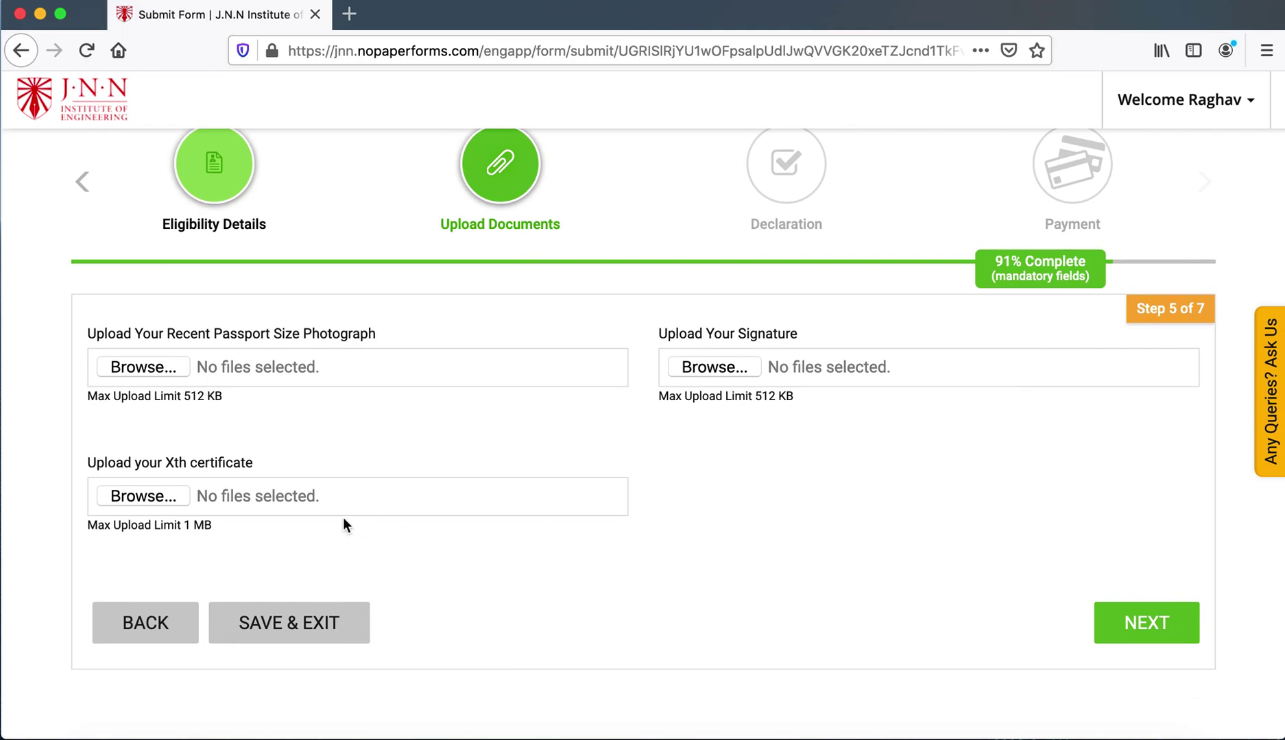
scroll(344, 521, "down", 3)
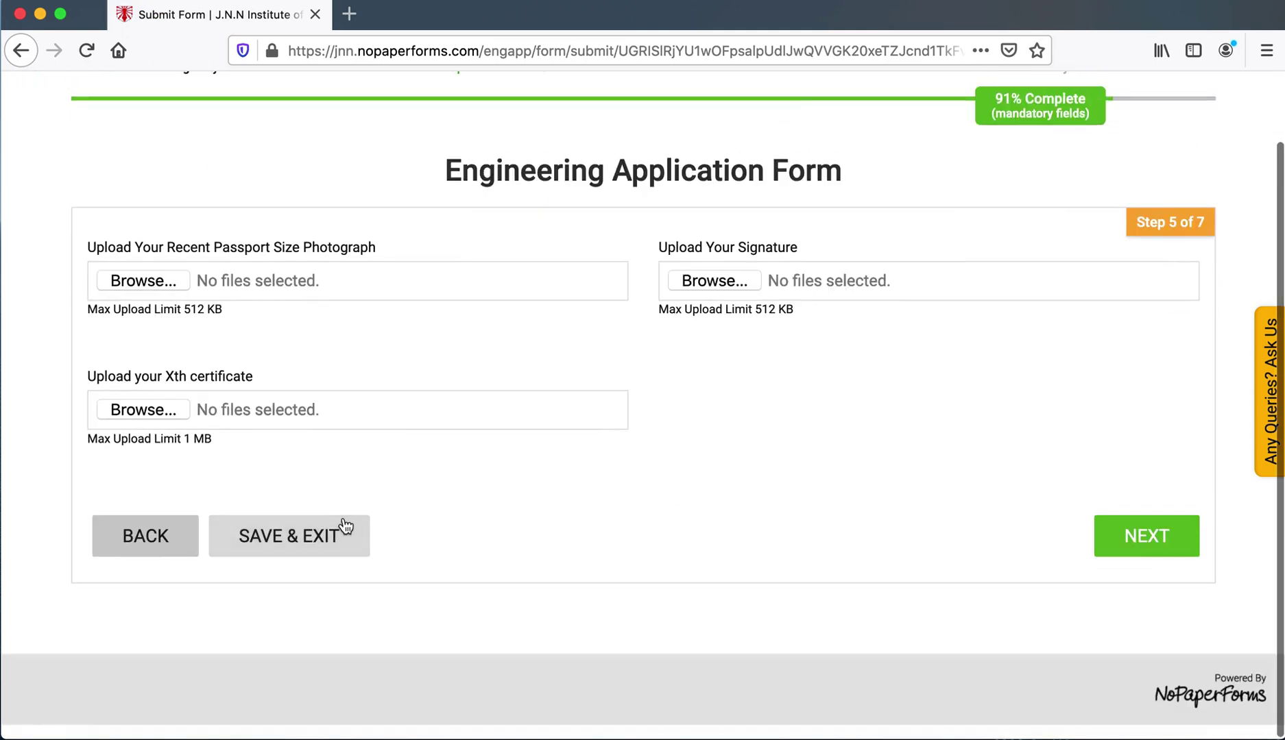
left_click(1154, 537)
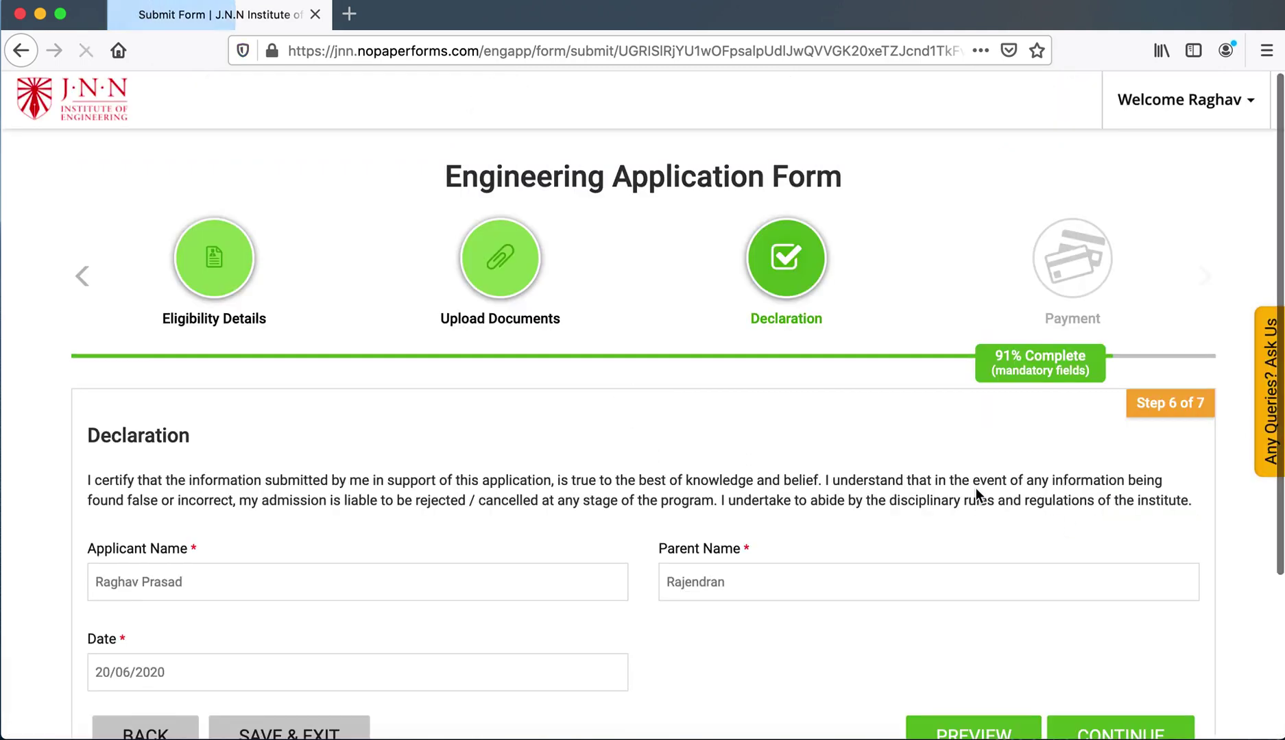
scroll(761, 533, "down", 5)
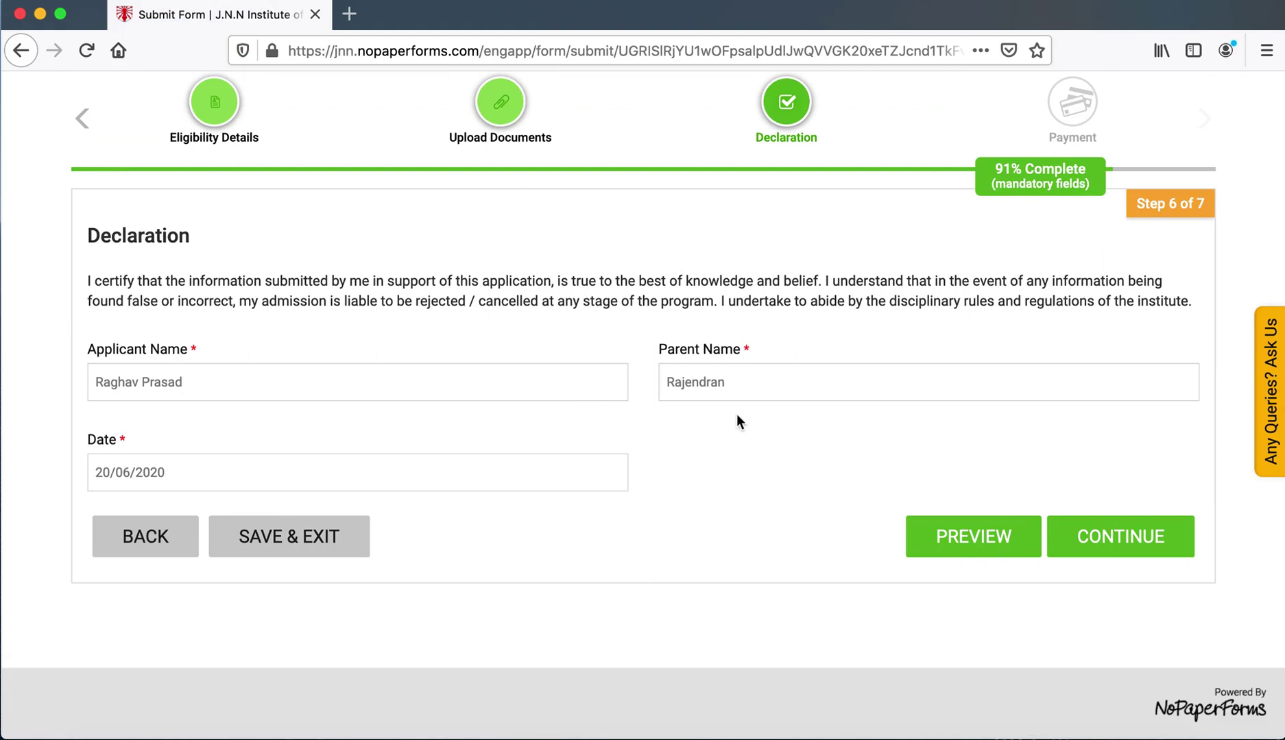
- Accept the prefilled declaration and continue to the Payment step showing ₹1017.70 payable
left_click(1103, 538)
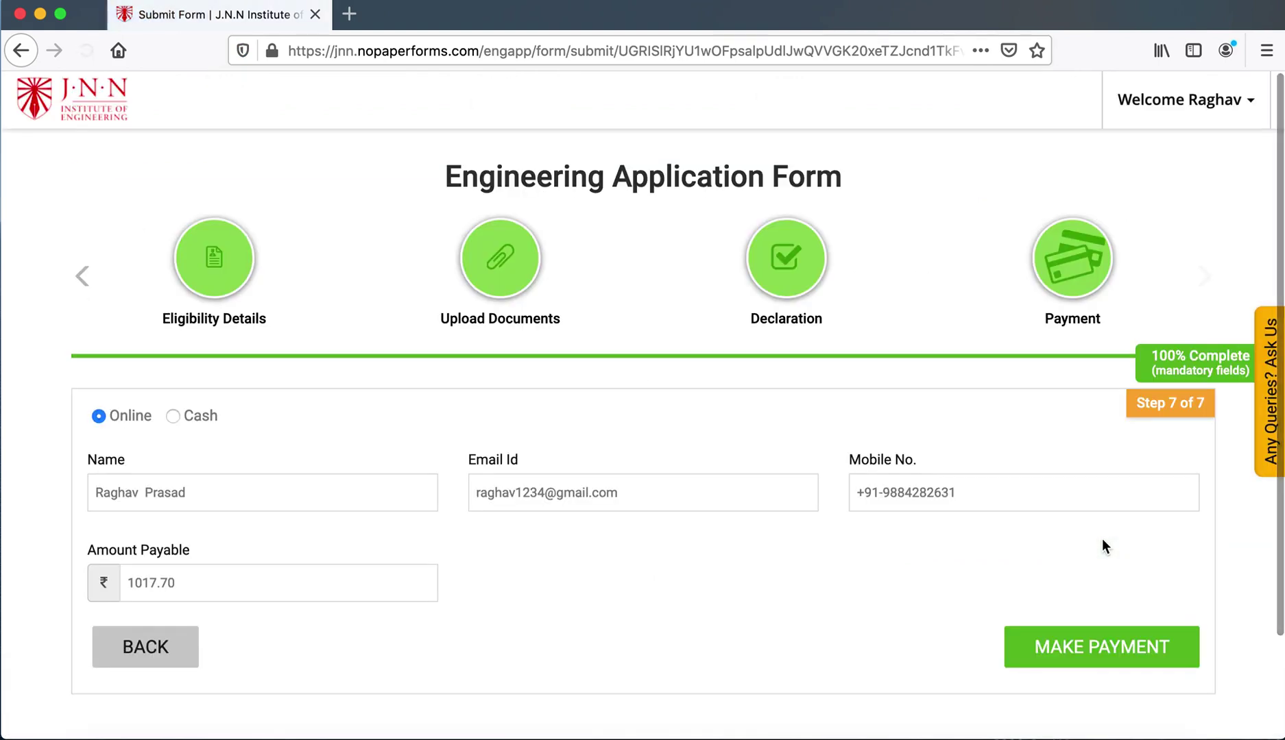
scroll(739, 627, "down", 1)
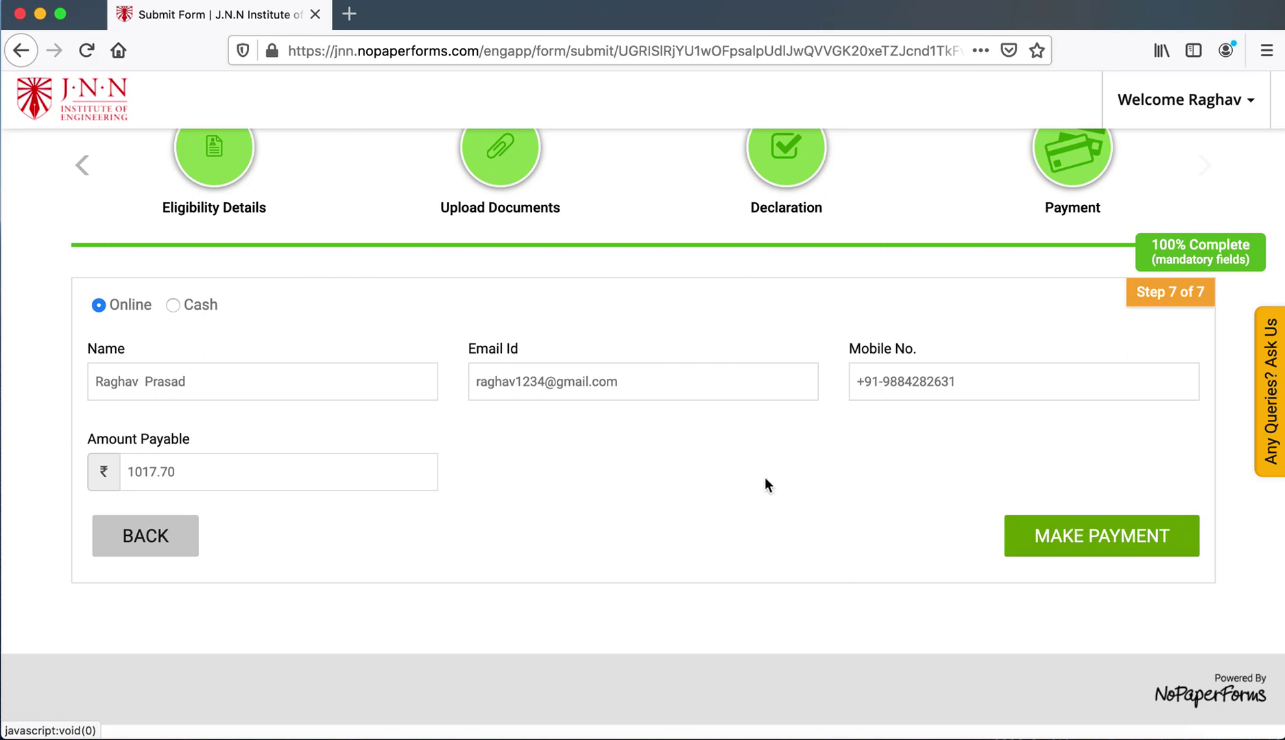
- Choose Cash as the payment mode and submit the application
left_click(175, 305)
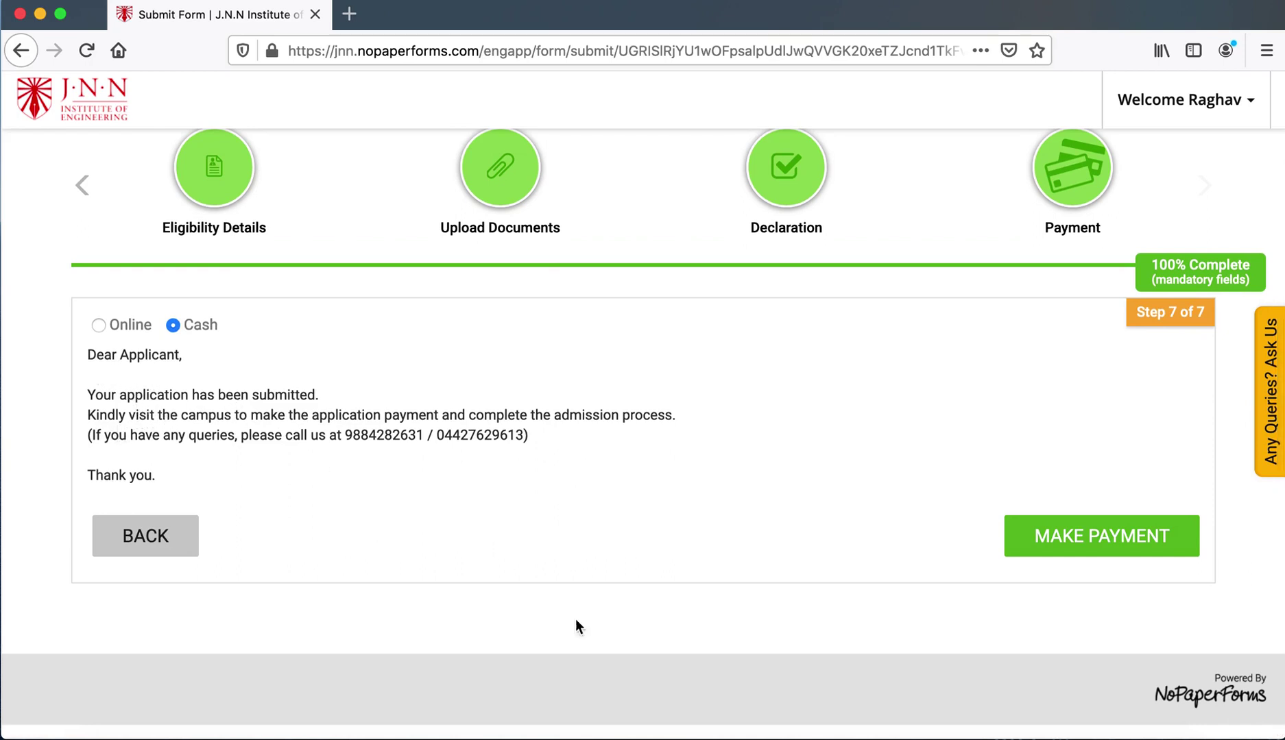
left_click(1056, 536)
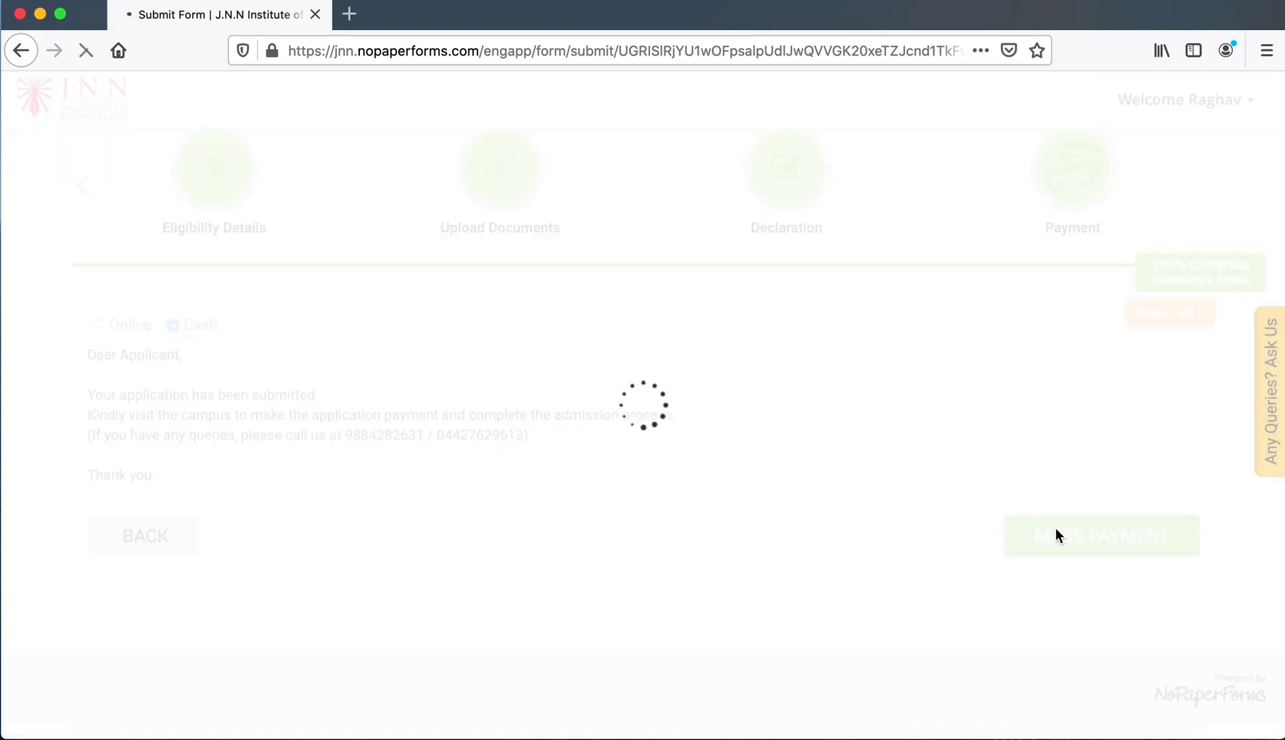